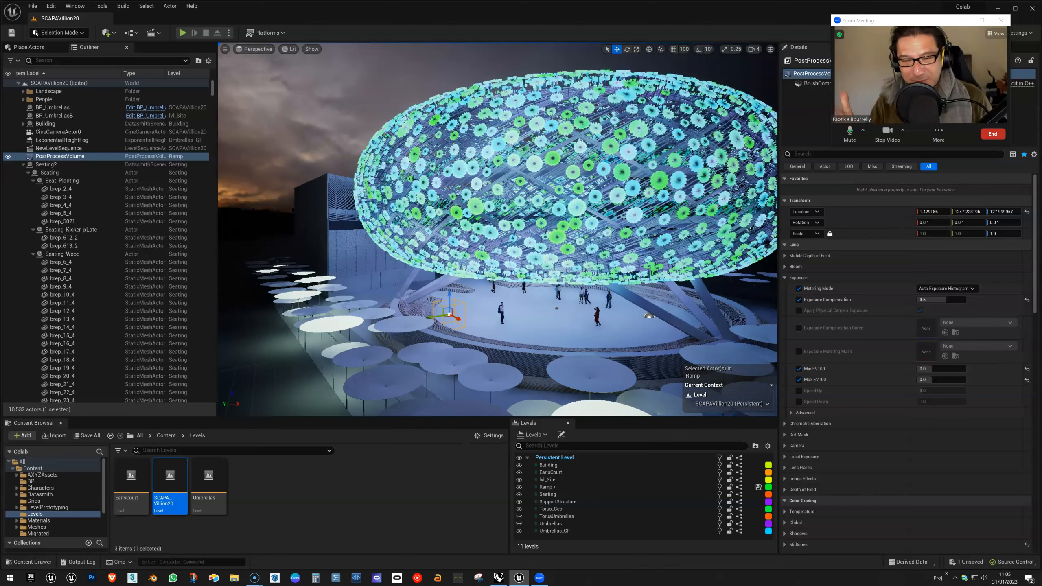
Step: Examine the illuminated flower-covered pavilion canopy, the people and the plaza beneath it from several distances and angles
mouse_move(497, 230)
right_mouse_down()
mouse_move(513, 240)
mouse_move(525, 229)
mouse_move(503, 244)
right_mouse_up()
key("w")
key("s")
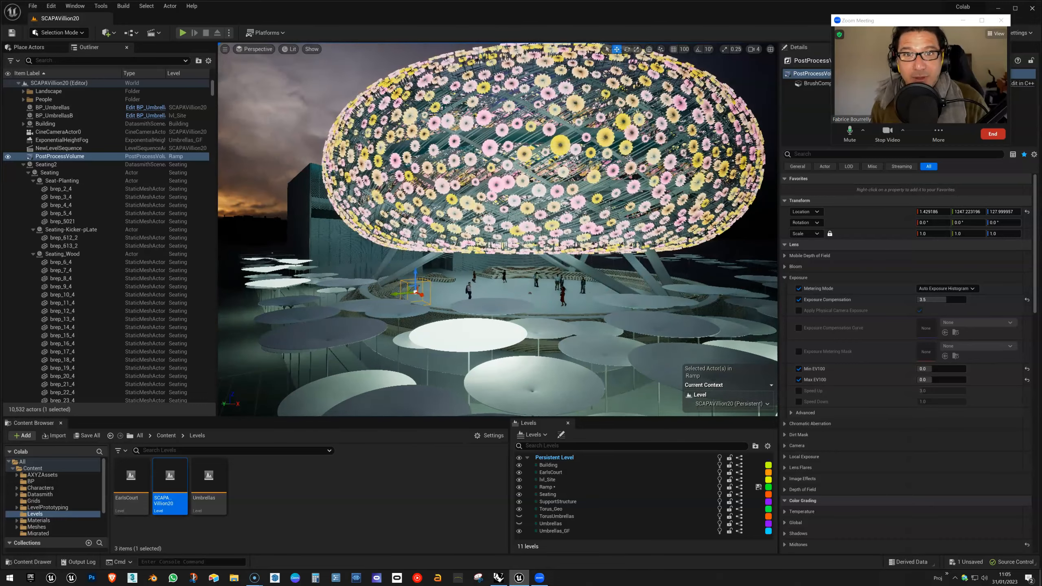
right_click_drag(502, 245, 501, 246)
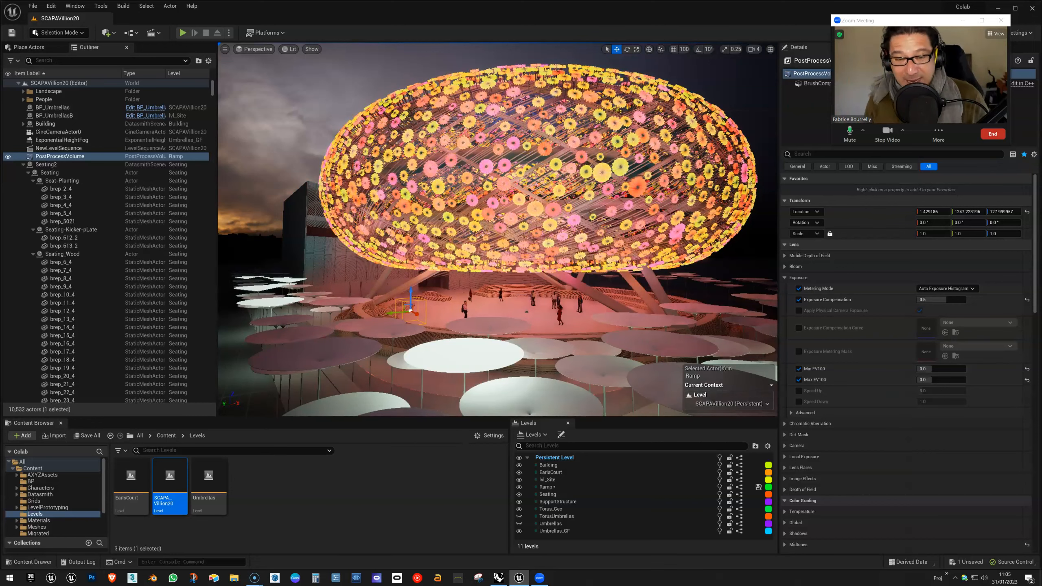
right_click_drag(497, 229, 517, 218)
key("w")
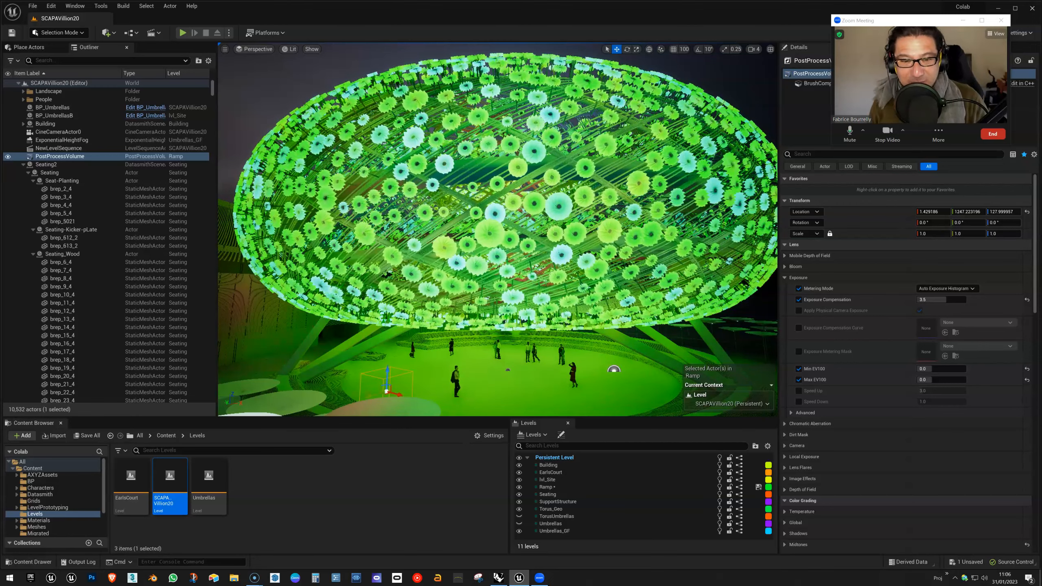
right_click_drag(497, 230, 478, 234)
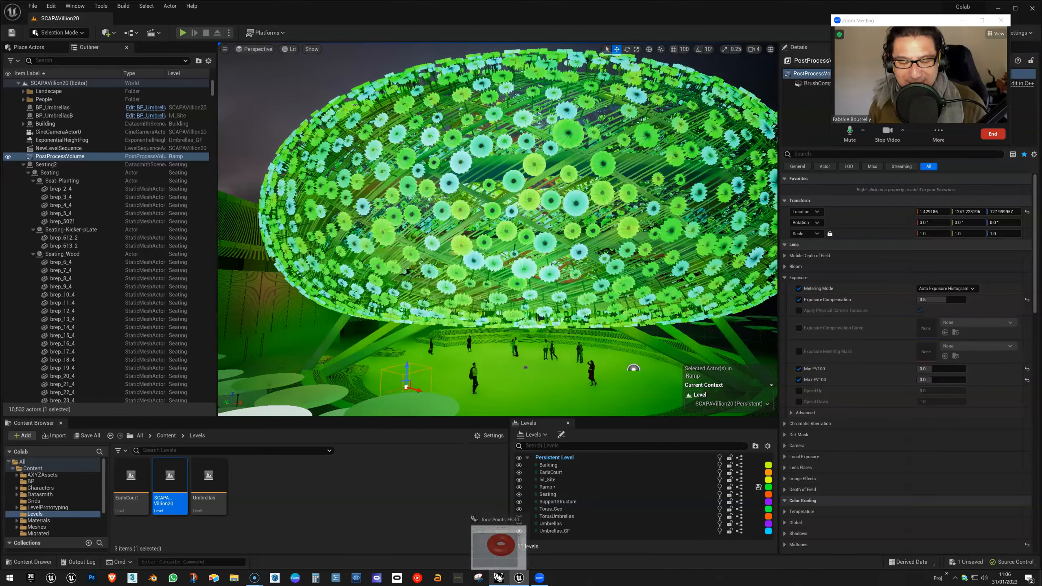
Step: Switch to Rhino and Grasshopper, inspect the point-covered torus, and widen the Grasshopper canvas to review the node graph
left_click(497, 559)
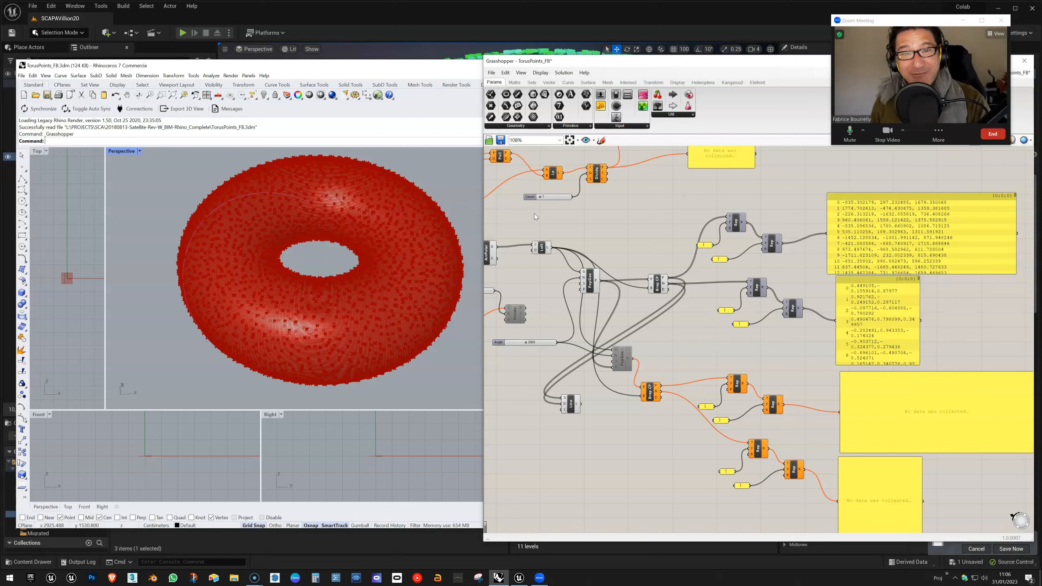
right_click_drag(474, 209, 450, 196)
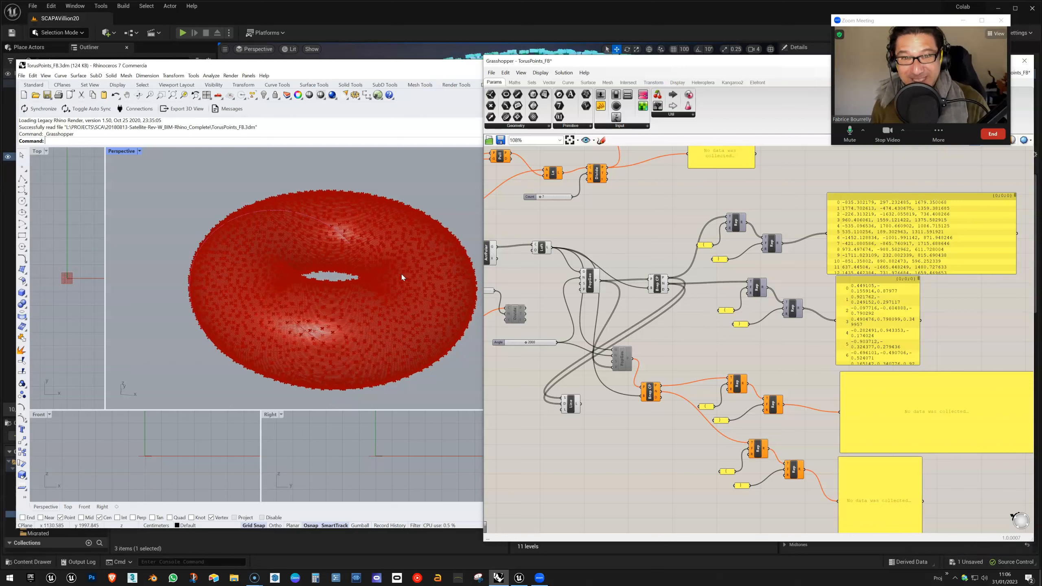
right_click_drag(397, 279, 388, 290)
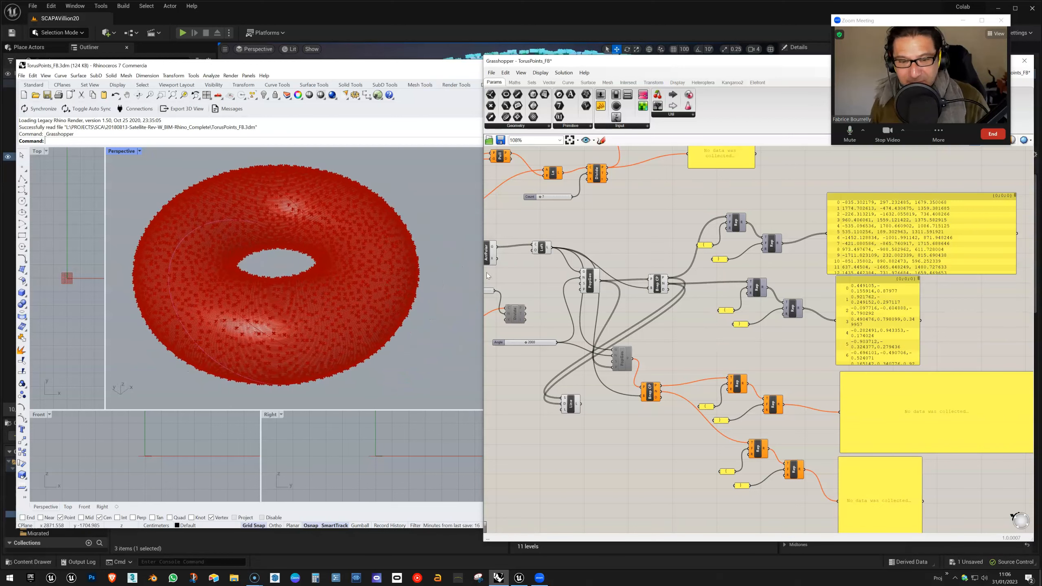
left_click_drag(482, 269, 429, 269)
right_click_drag(558, 238, 757, 260)
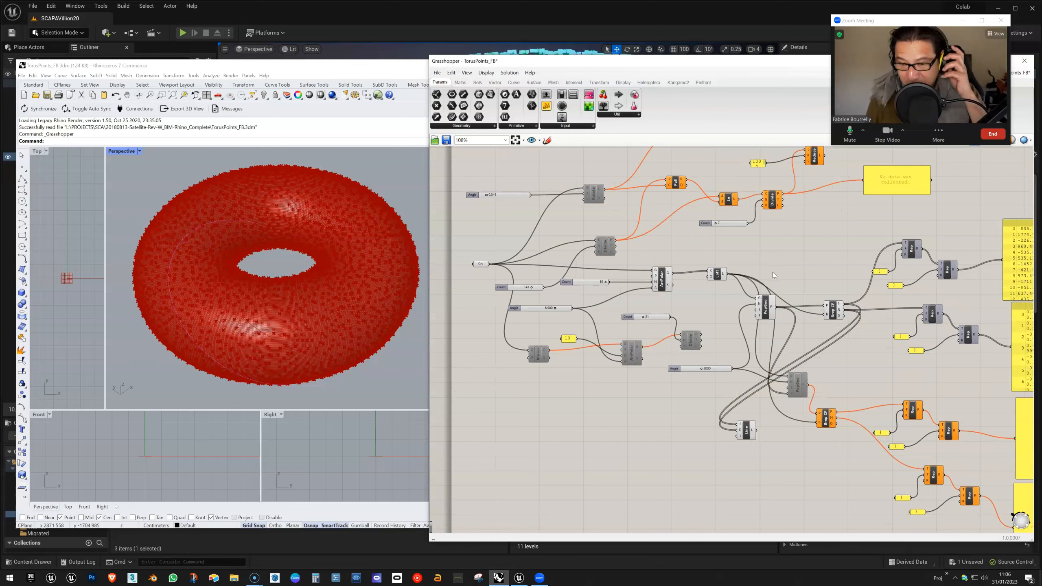
right_click_drag(772, 248, 740, 234)
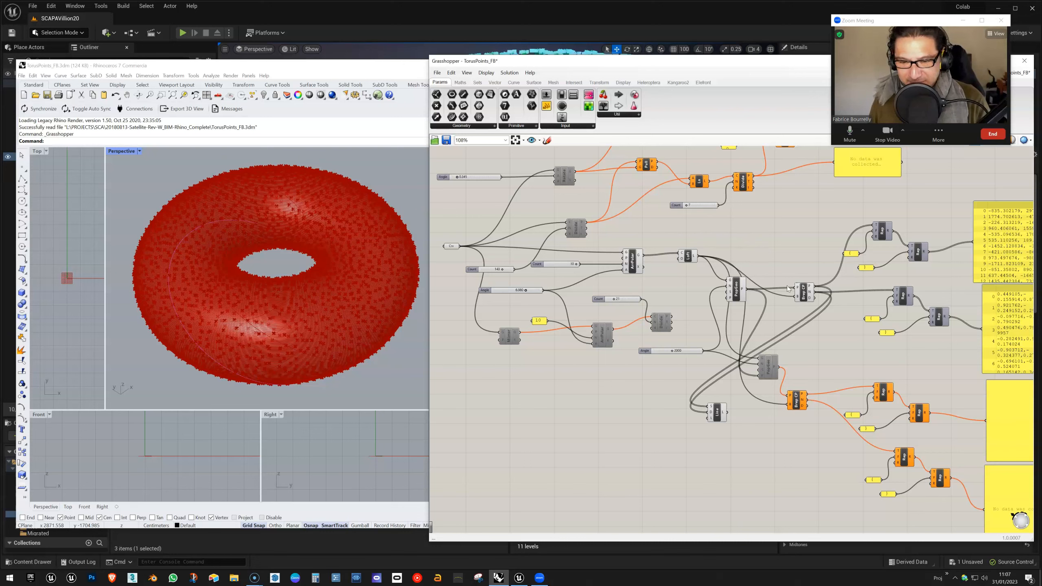
right_click_drag(758, 228, 773, 213)
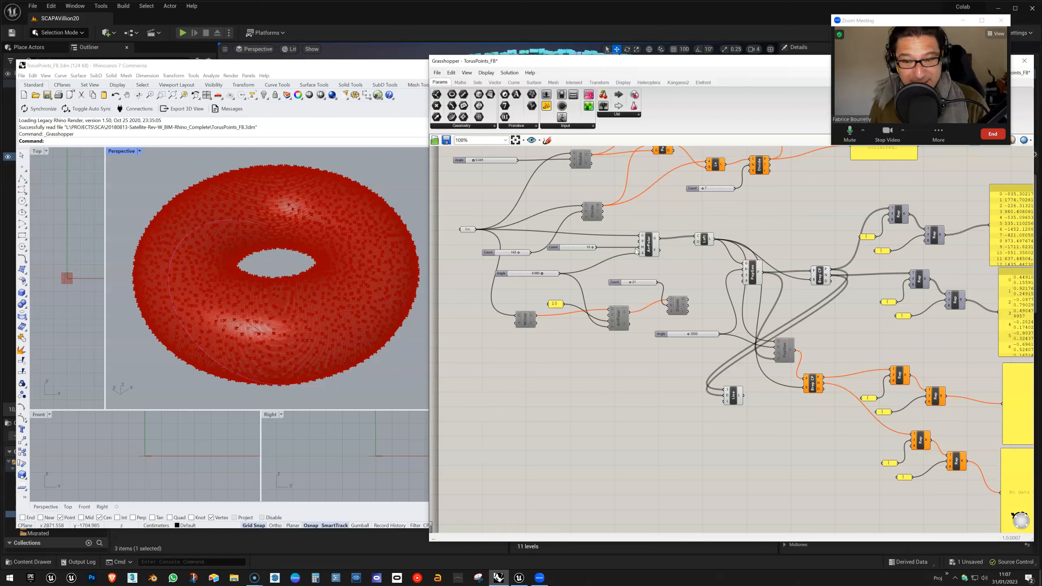
Step: Disable the ArrPolar component to clear the torus preview and inspect the remaining base curve
right_click(647, 245)
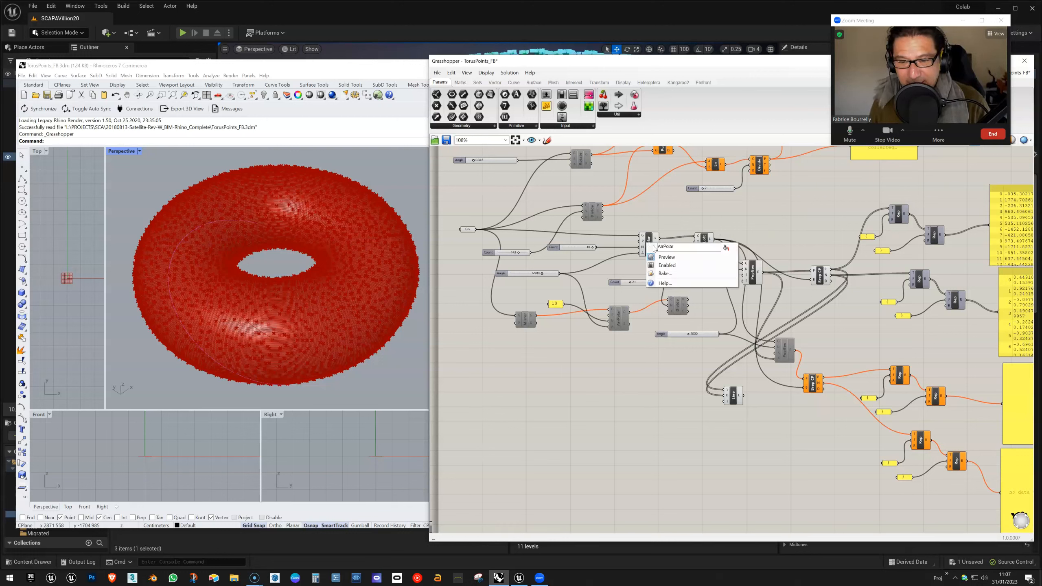
left_click(649, 262)
right_click_drag(340, 242, 314, 249)
scroll(290, 249, "up", 3)
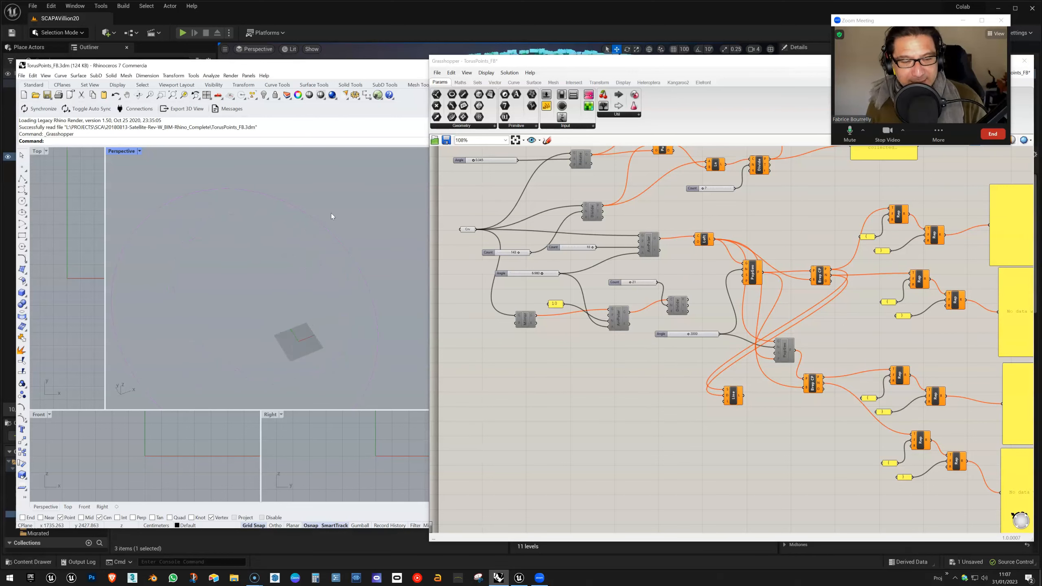
right_click_drag(332, 229, 322, 224)
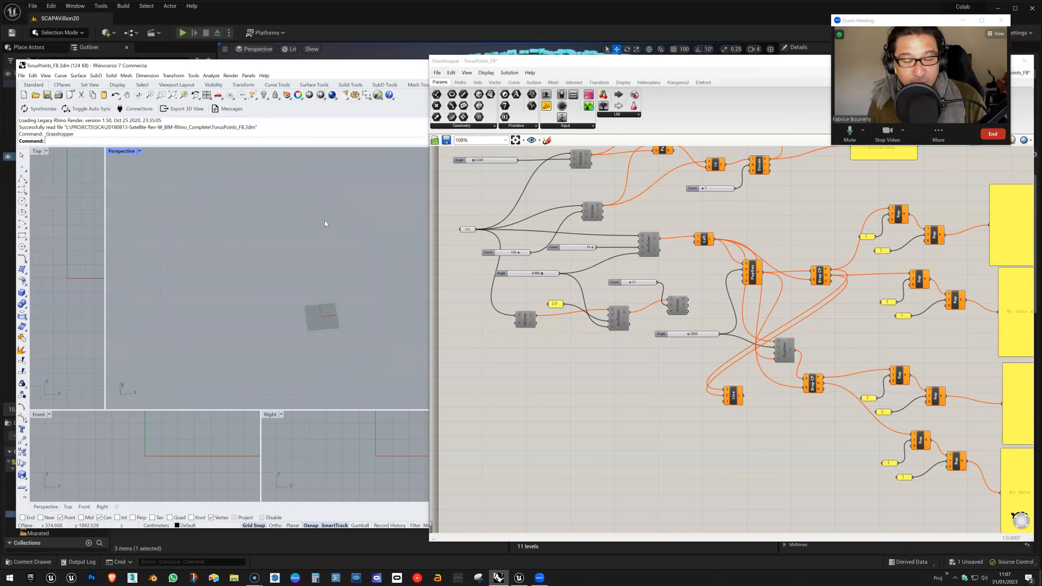
Step: Switch to Unreal Editor and examine the flower-shaped umbrellas and their supporting lattice close up from above the canopy
left_click(446, 6)
right_click_drag(498, 229, 498, 283)
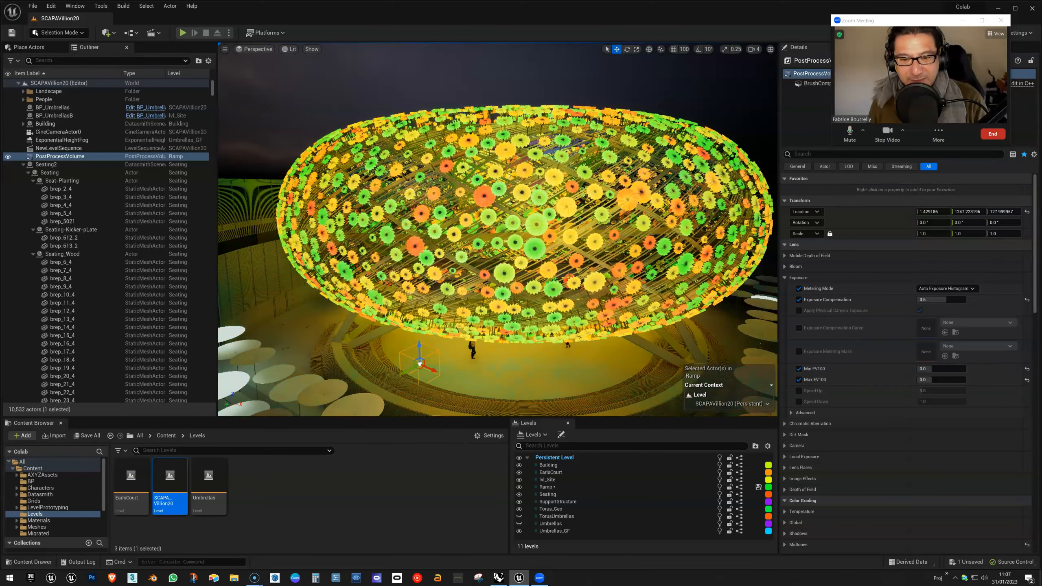
right_click_drag(498, 229, 414, 228)
key("w")
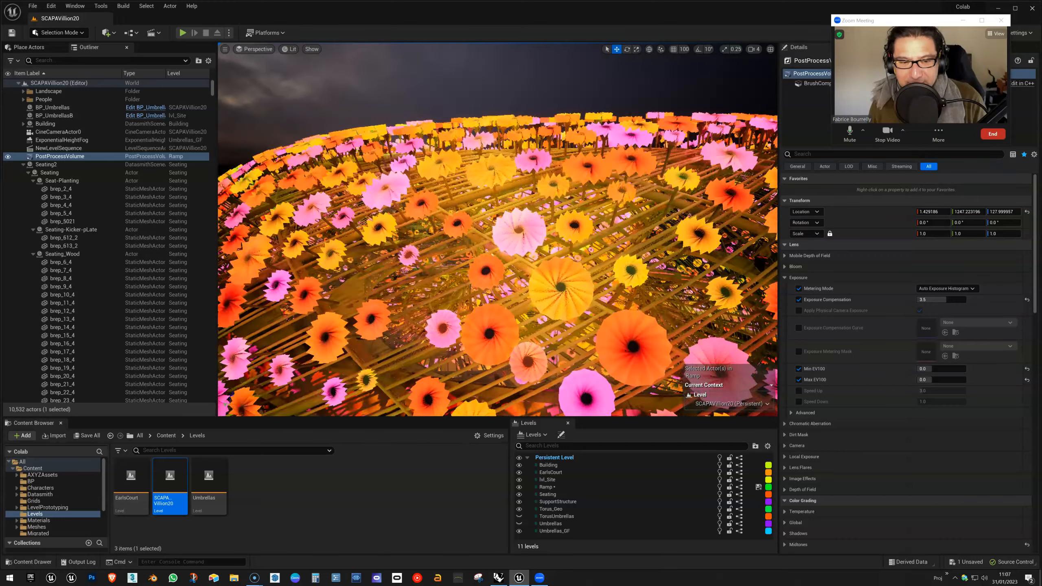
key("w")
mouse_move(497, 229)
right_mouse_down()
mouse_move(497, 287)
mouse_move(498, 229)
right_mouse_up()
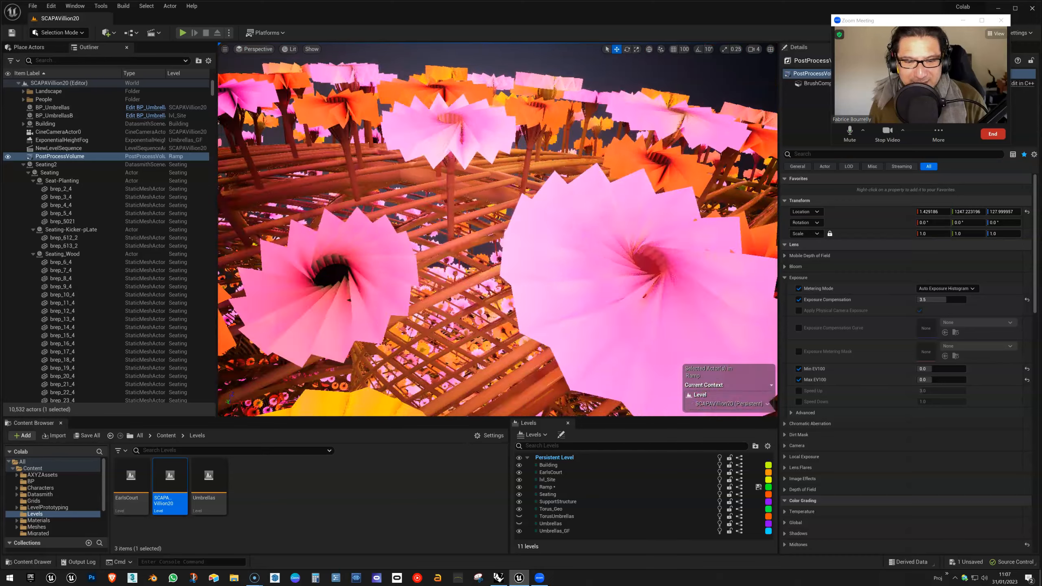
Step: Examine the canopy's overall rounded form and flower distribution from farther outside the pavilion
right_click_drag(497, 229, 587, 245)
key("w")
key("s")
right_click_drag(498, 229, 518, 235)
key("s")
key("s")
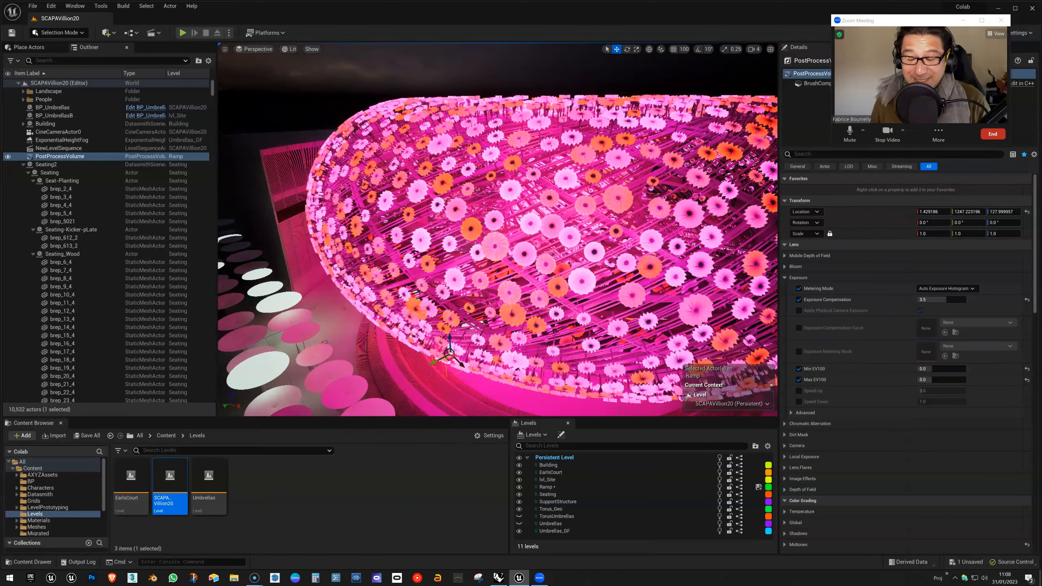
right_click_drag(518, 235, 526, 225)
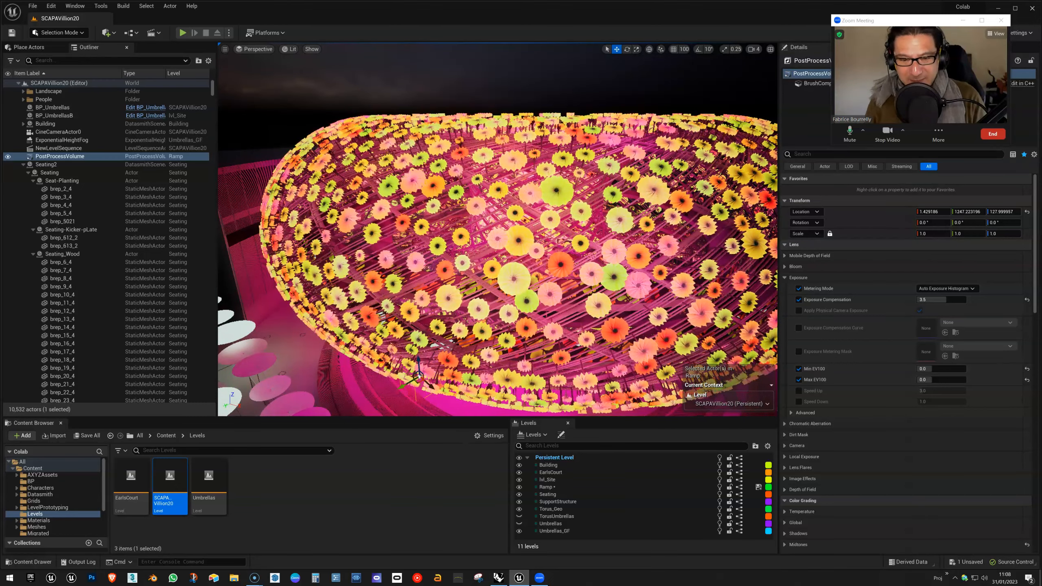
Step: Switch back to Rhino, select the closed circular base curve, and inspect it from different angles
left_click(498, 577)
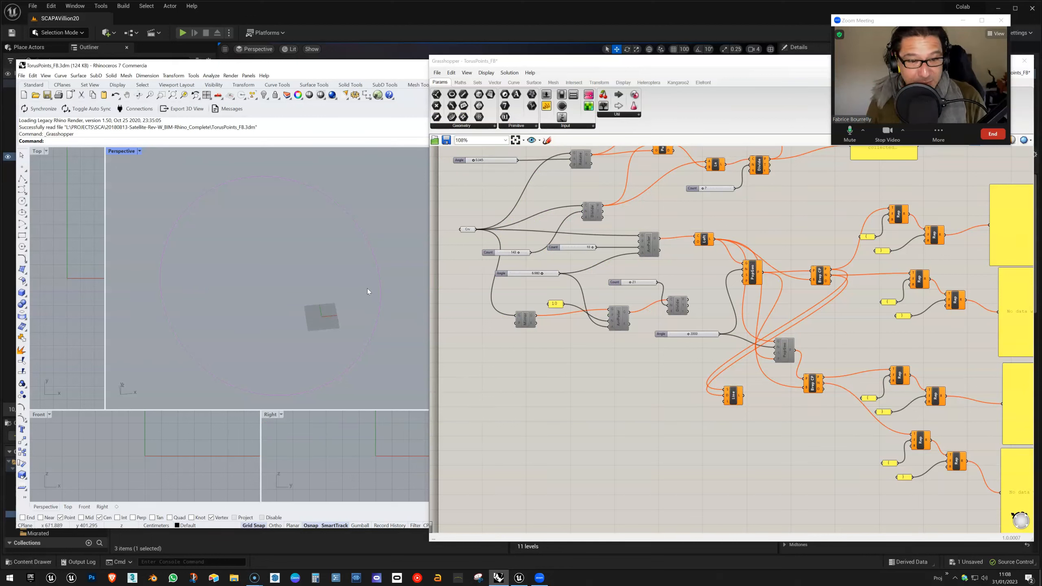
left_click(203, 193)
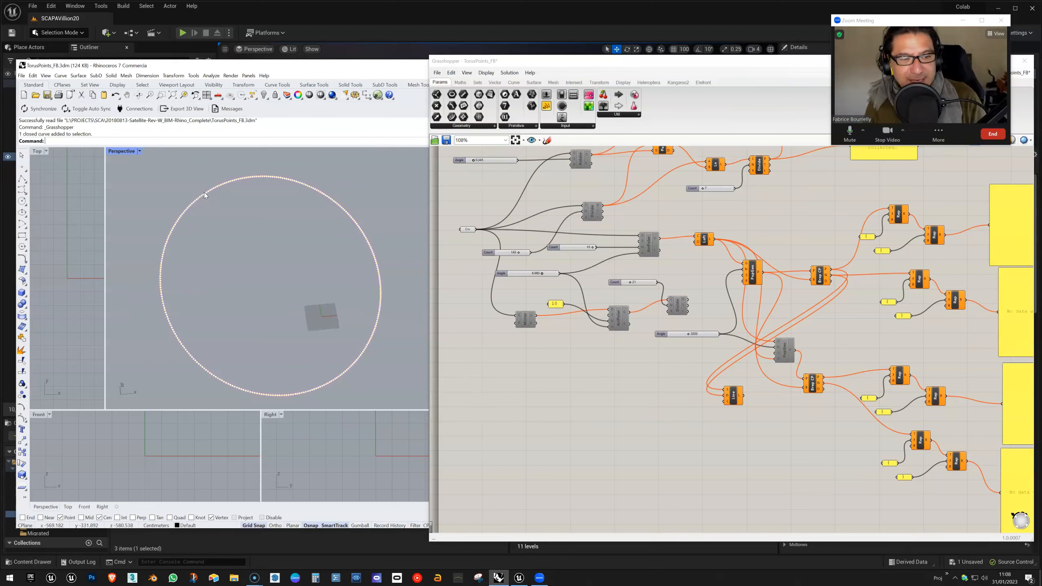
right_click_drag(249, 230, 231, 182)
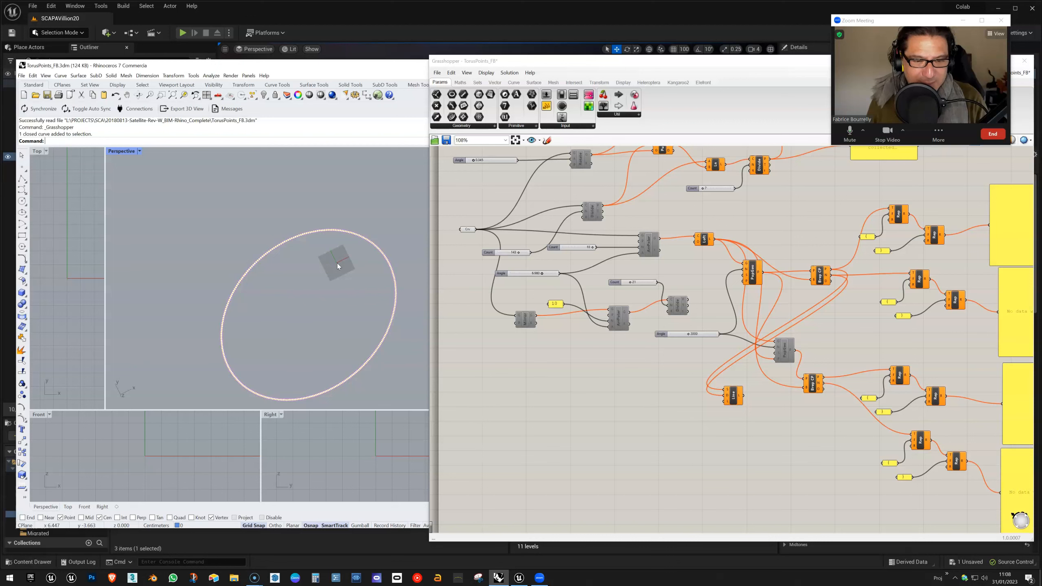
mouse_move(337, 267)
right_mouse_down()
mouse_move(335, 280)
mouse_move(345, 274)
right_mouse_up()
Step: Enable the ArrPolar component and disable the Loft component to isolate the ring of arrayed circles
right_click(648, 245)
left_click(667, 268)
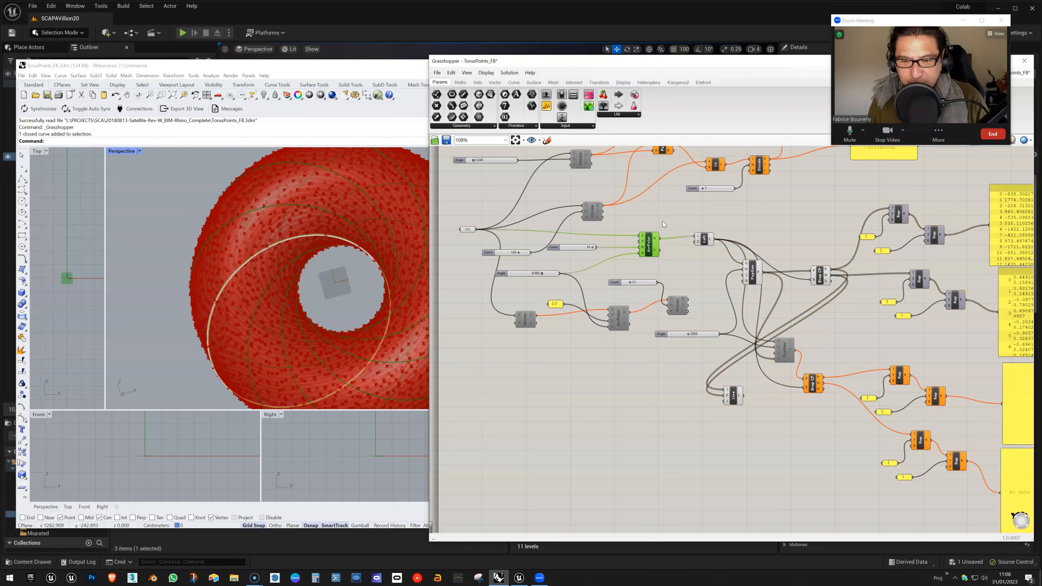
right_click(704, 240)
left_click(718, 262)
right_click_drag(346, 269, 618, 257)
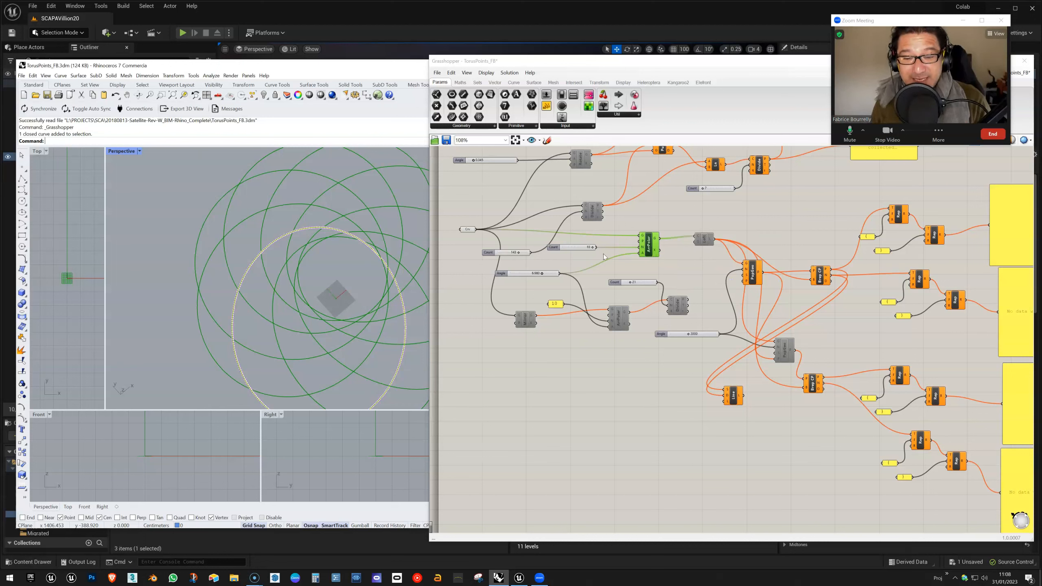
Step: Shift the ArrPolar Count slider slightly on the canvas and inspect the value of the Angle slider
left_click_drag(564, 251, 570, 253)
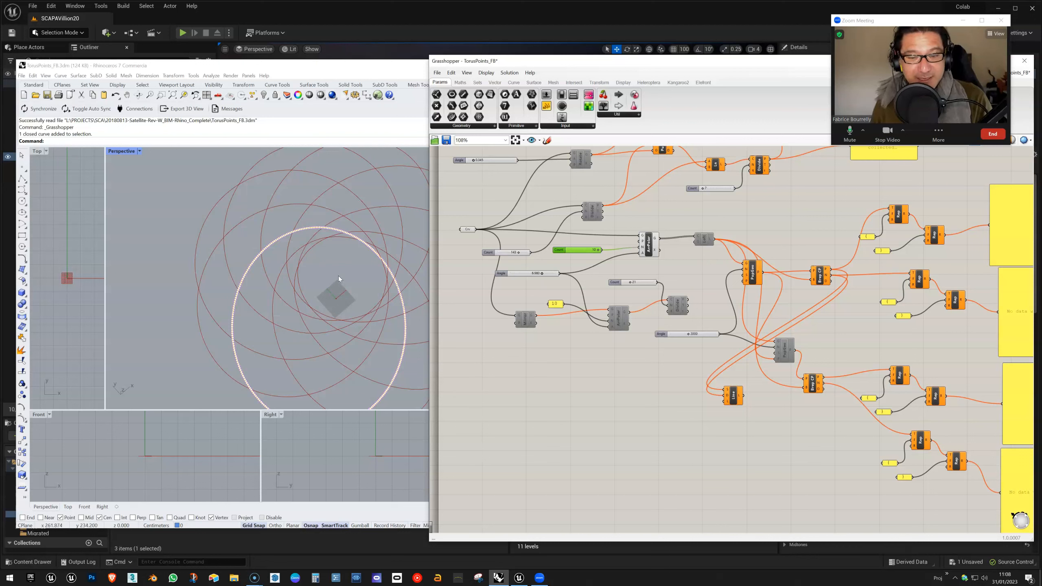
left_click(527, 274)
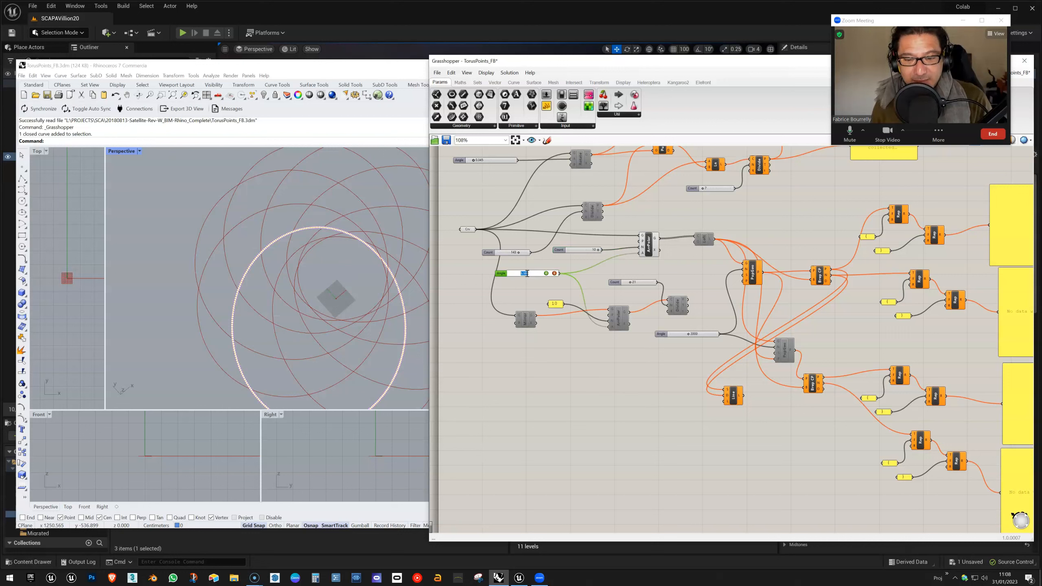
left_click(510, 289)
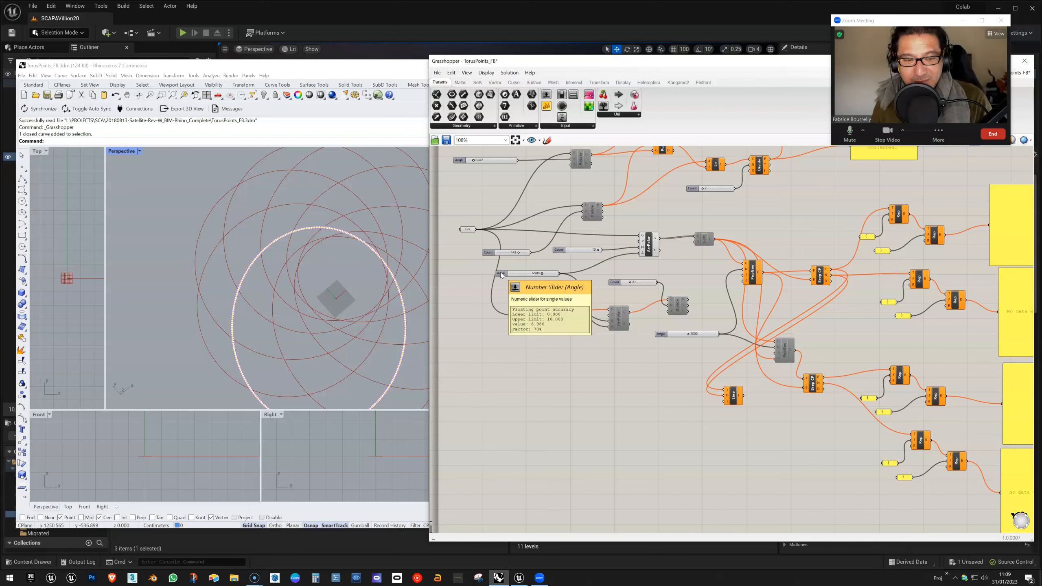
Step: Examine the polar array of circles from above and from the side, and deselect the base curve
right_click_drag(154, 223, 182, 231)
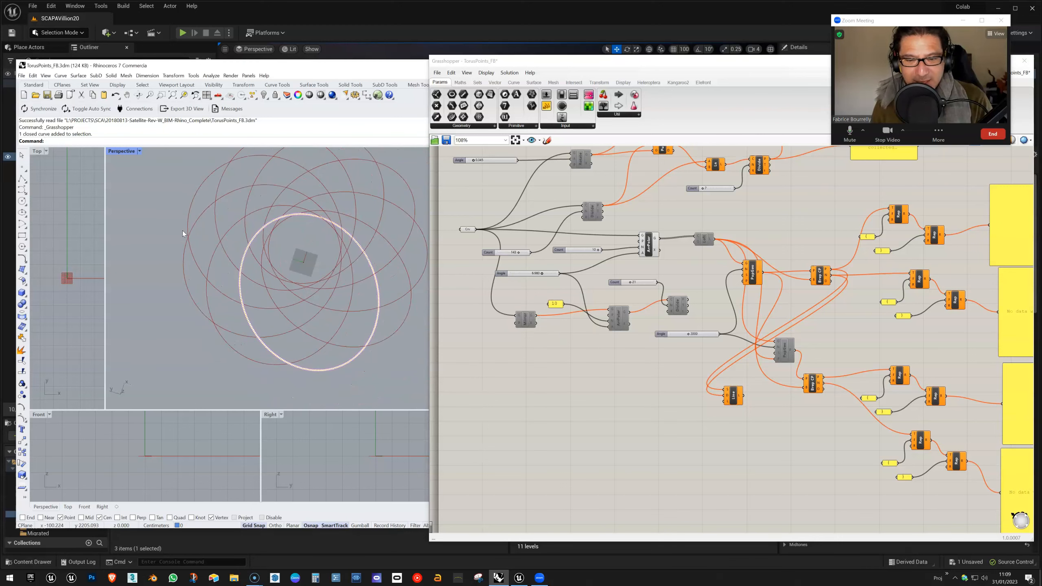
right_click_drag(311, 233, 266, 247)
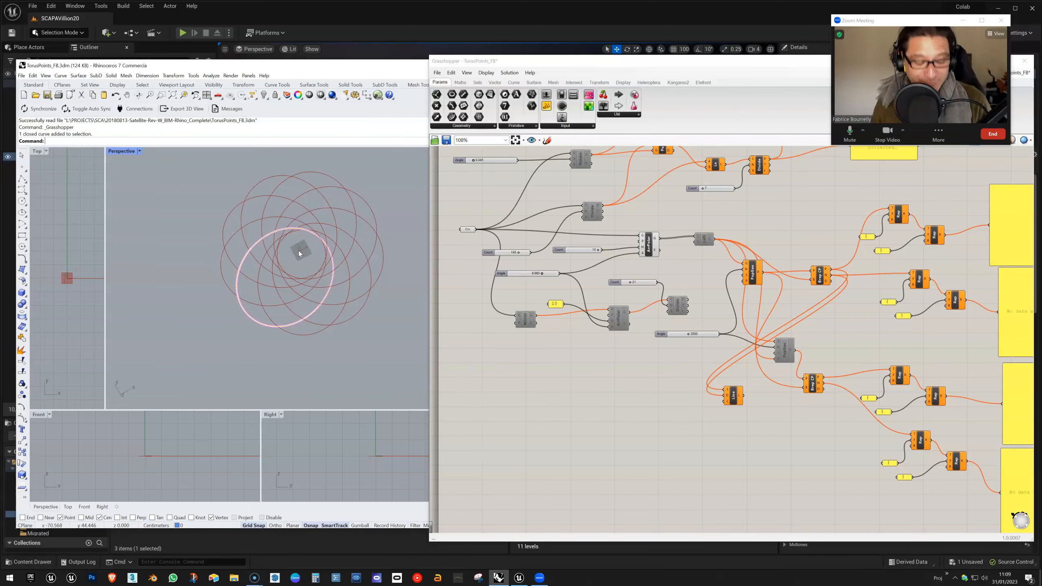
right_click_drag(332, 267, 322, 270, "shift")
scroll(259, 241, "up", 2)
scroll(306, 251, "up", 3)
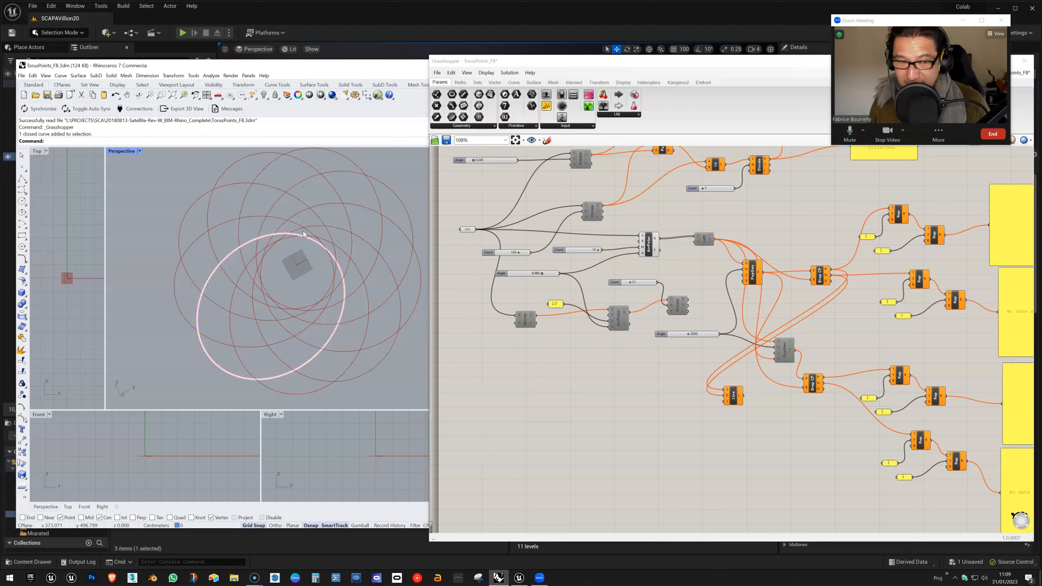
key("Escape")
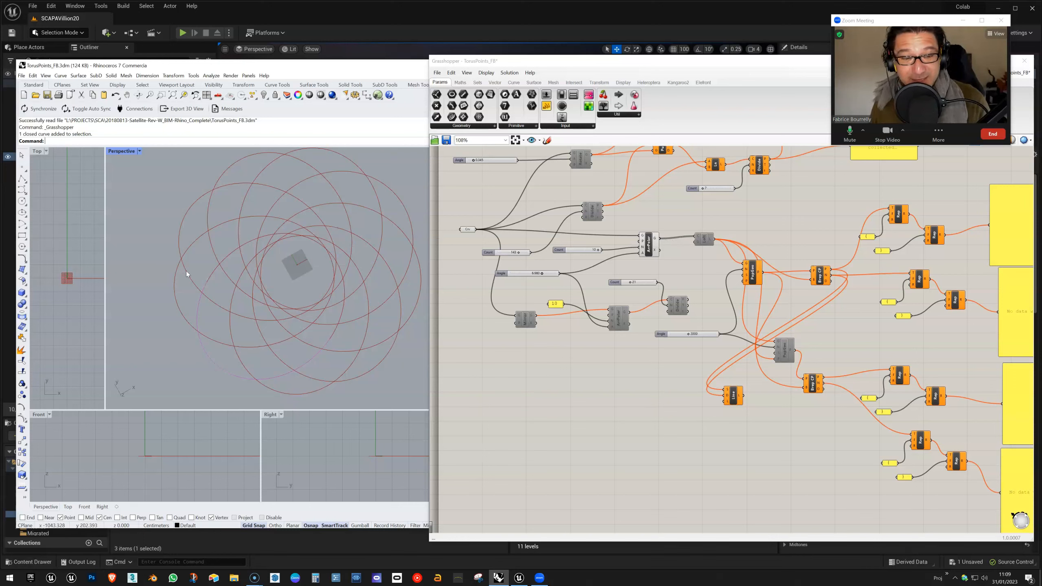
right_click_drag(303, 283, 239, 229)
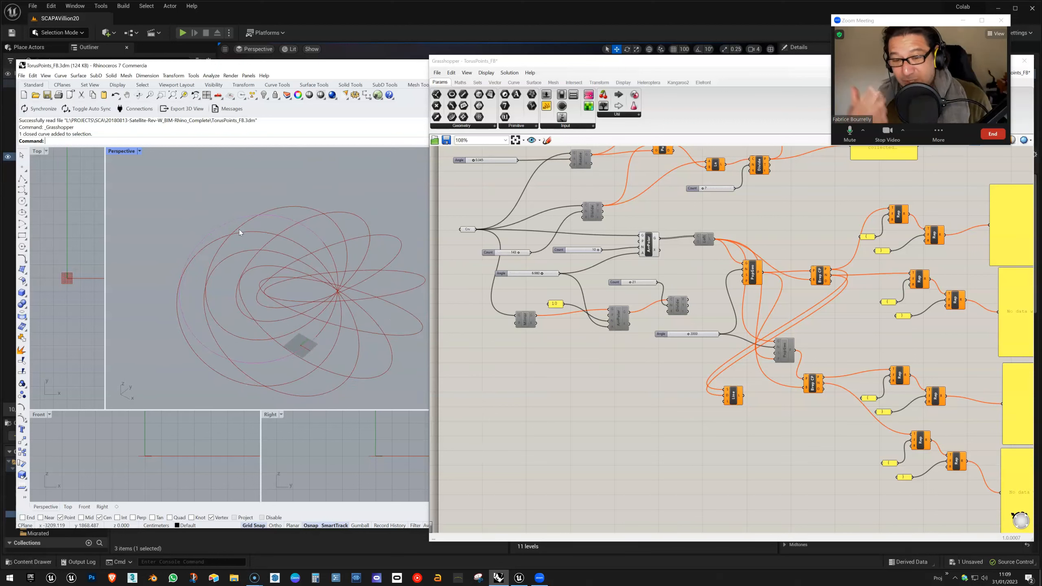
Step: Enable the Loft component to rebuild the torus surface from the arrayed circles
left_click(705, 241)
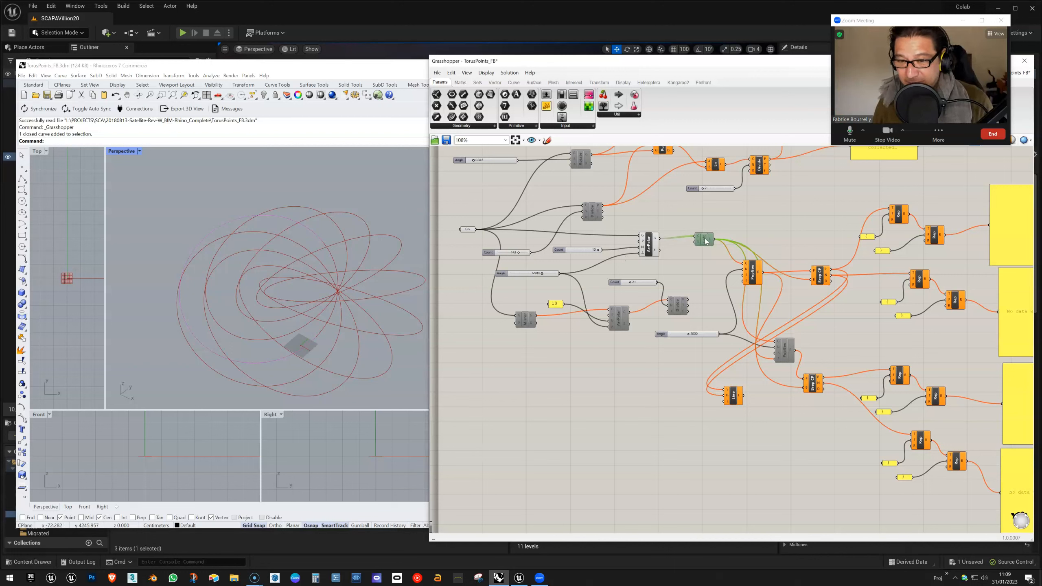
right_click(705, 241)
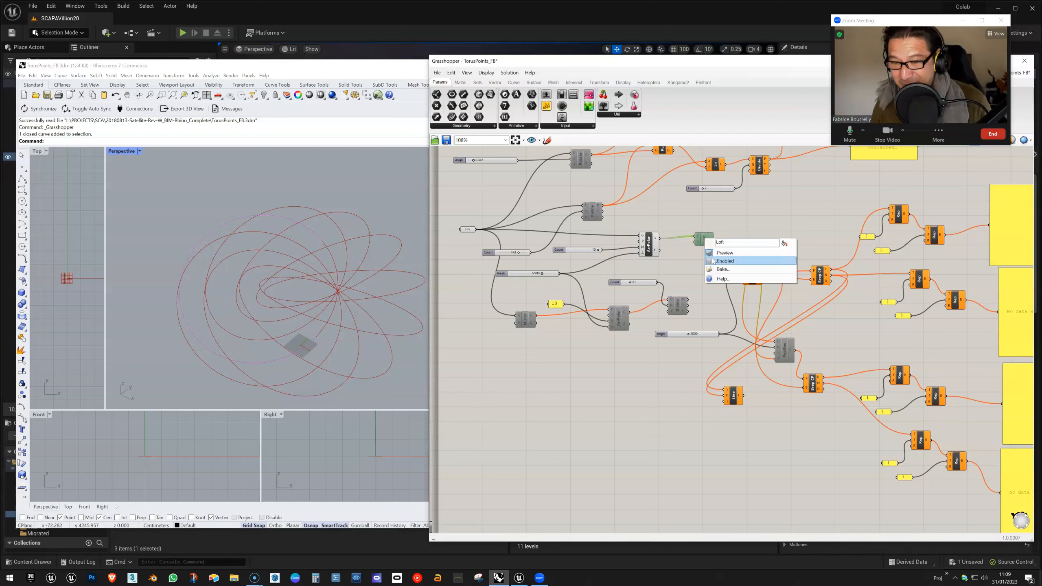
left_click(725, 261)
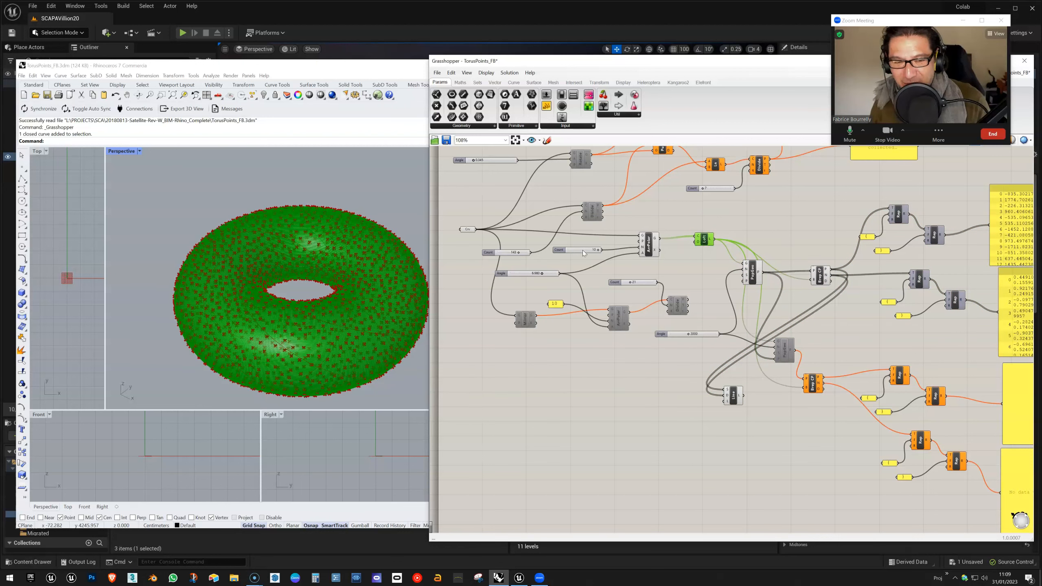
Step: Disable the PopGeo component and examine the bare lofted torus from the side and from above
right_click(753, 277)
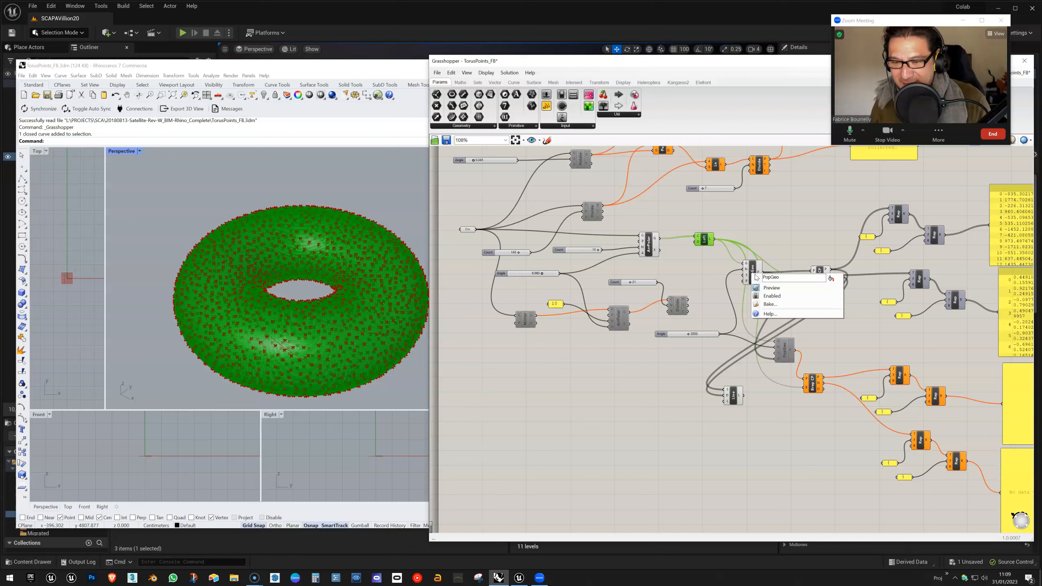
left_click(767, 297)
right_click_drag(323, 256, 325, 225)
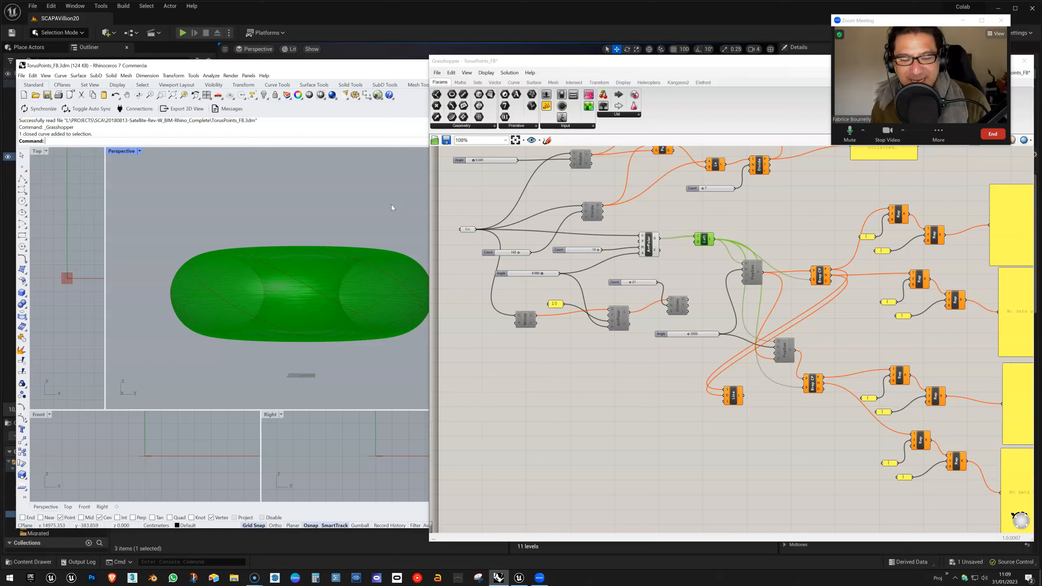
right_click_drag(340, 209, 298, 281)
scroll(297, 280, "up", 1)
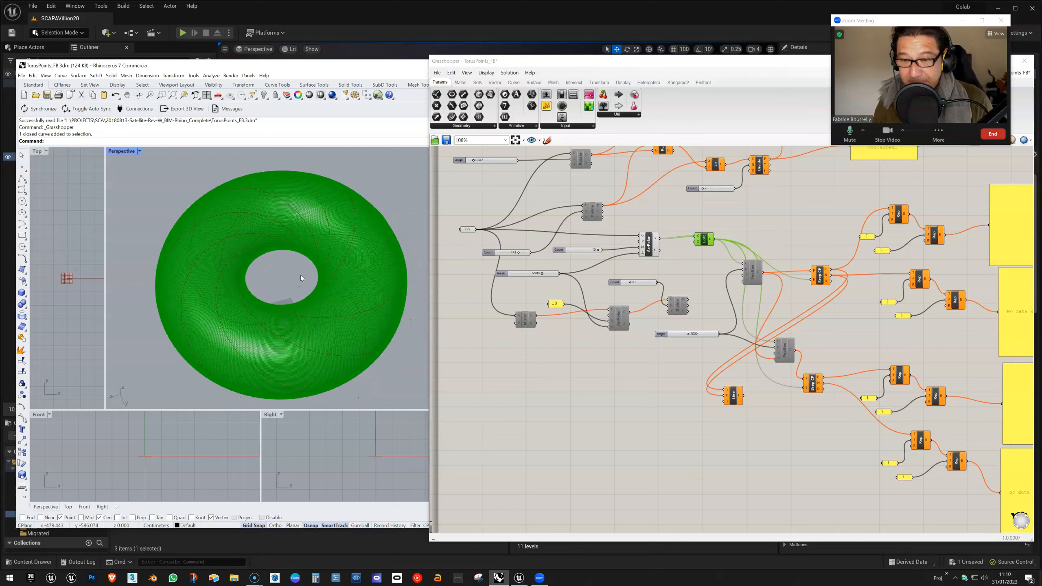
Step: Re-enable the PopGeo component to populate the torus surface with points again
left_click(754, 272)
left_click(778, 243)
right_click(750, 269)
left_click(770, 291)
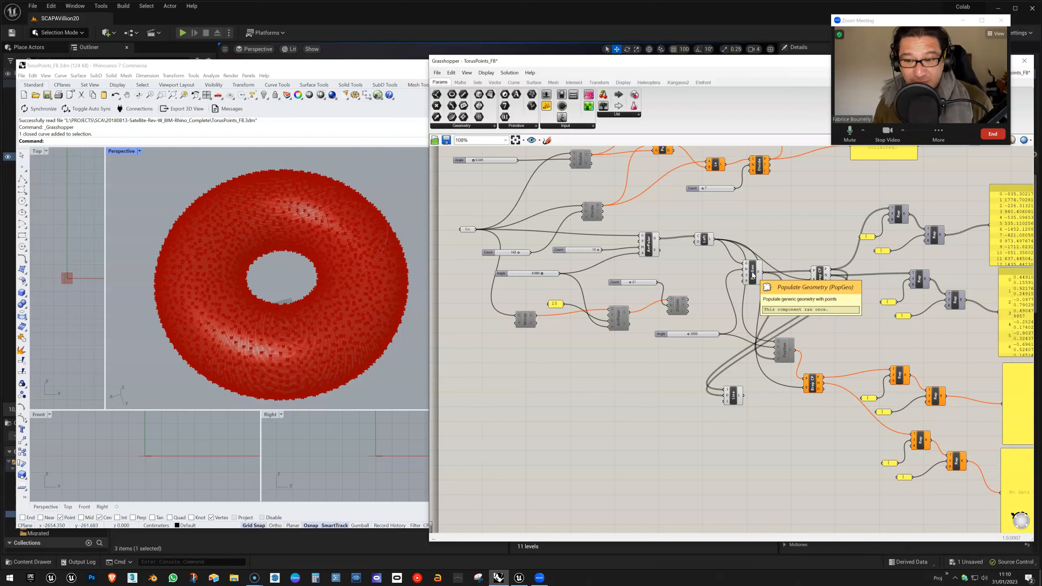
right_click_drag(409, 260, 310, 222)
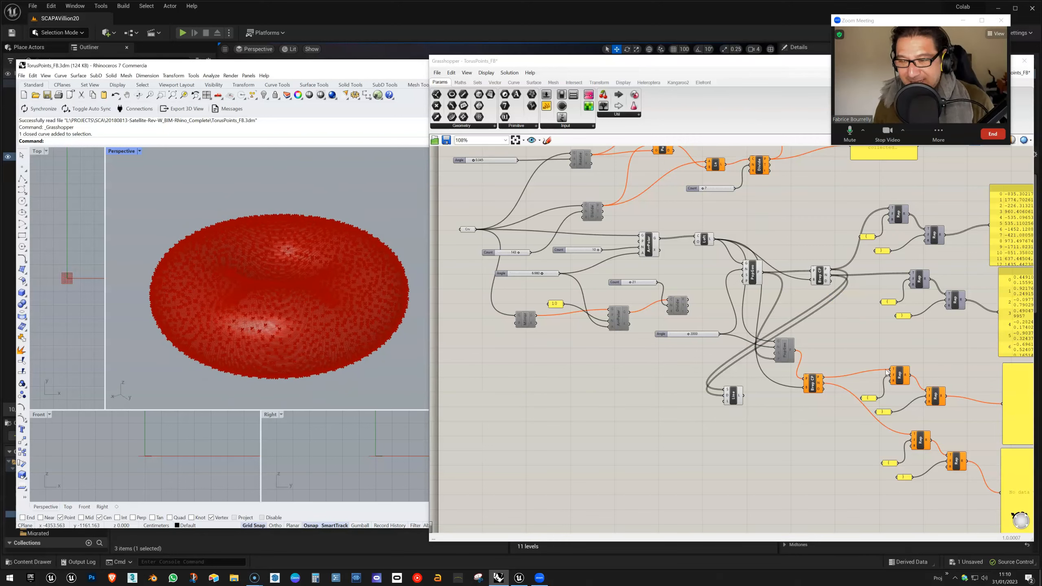
Step: Move the PopGeo component up on the canvas beside the Loft component and view its points on the torus
left_click_drag(756, 274, 766, 254)
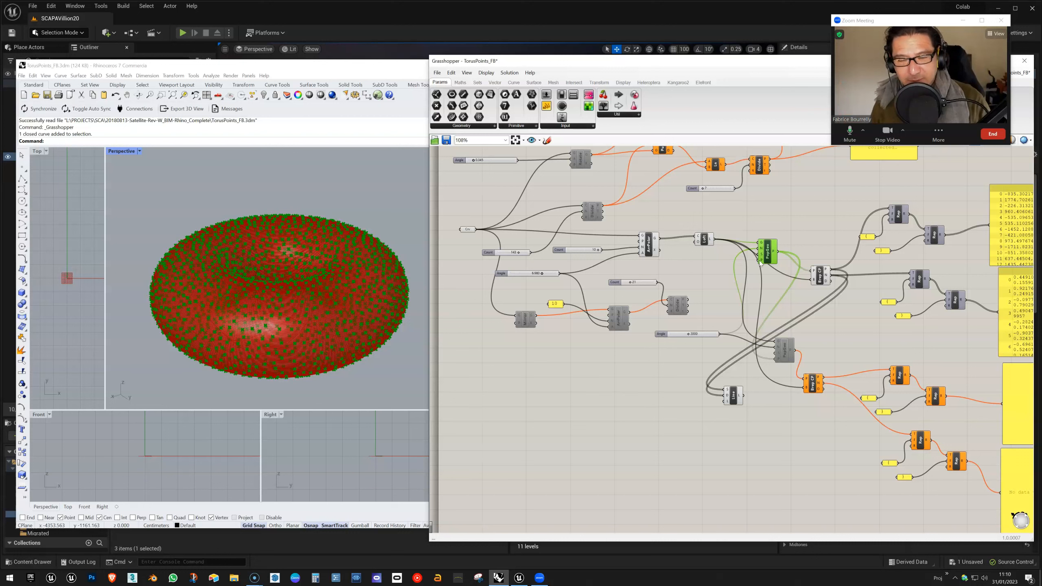
left_click_drag(766, 254, 762, 241)
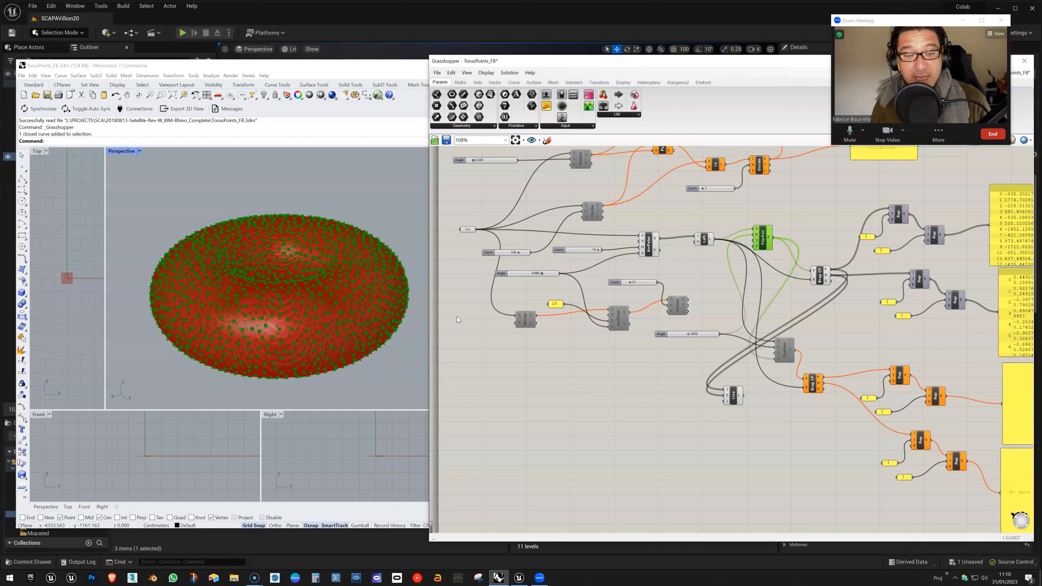
right_click_drag(308, 294, 283, 324)
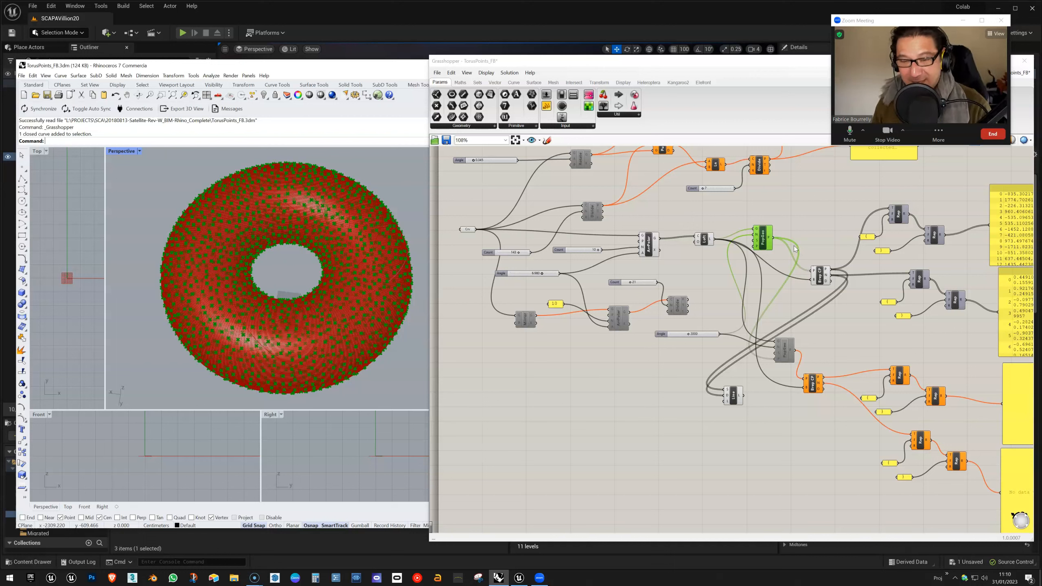
right_click_drag(817, 223, 675, 228)
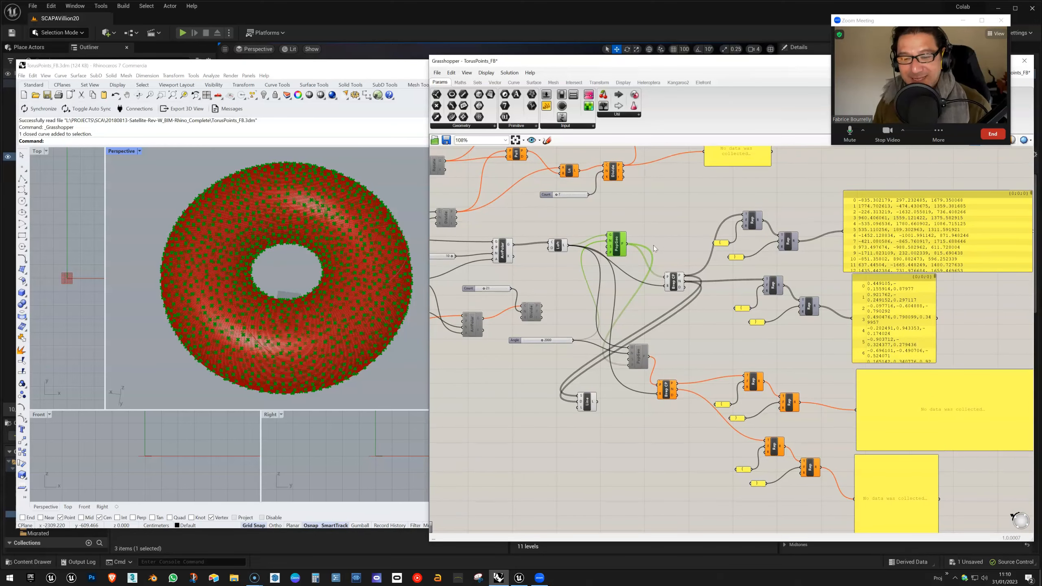
left_click_drag(619, 245, 616, 248)
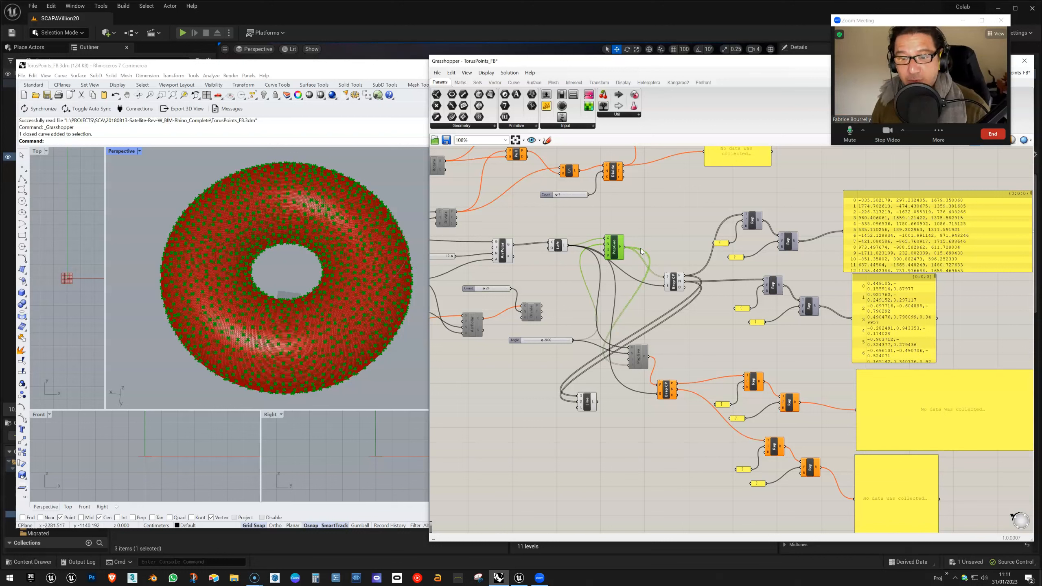
Step: Select the Brep CP component and examine its connections and the populated points on the torus up close
left_click(673, 288)
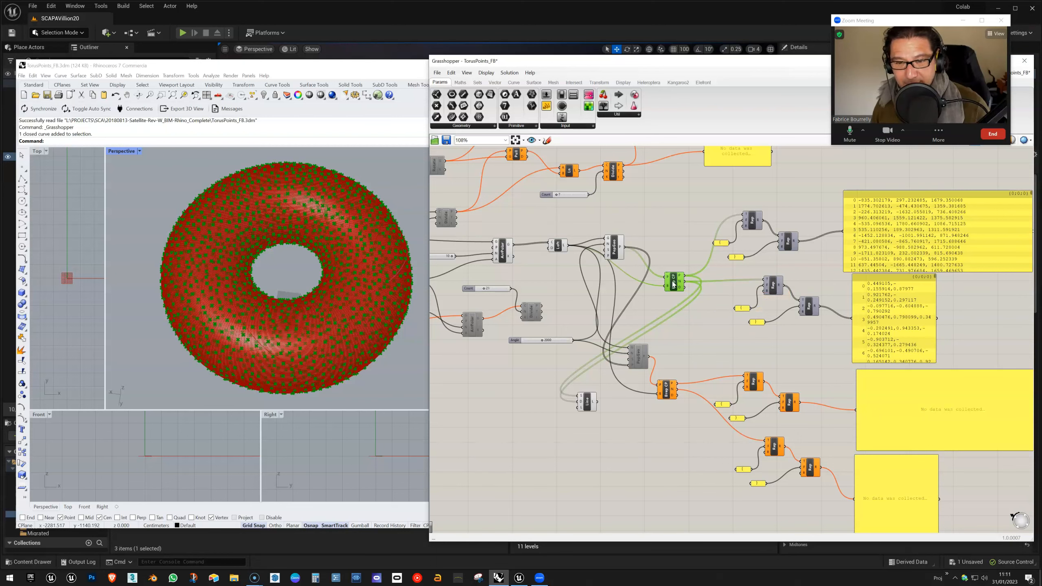
scroll(674, 285, "up", 4)
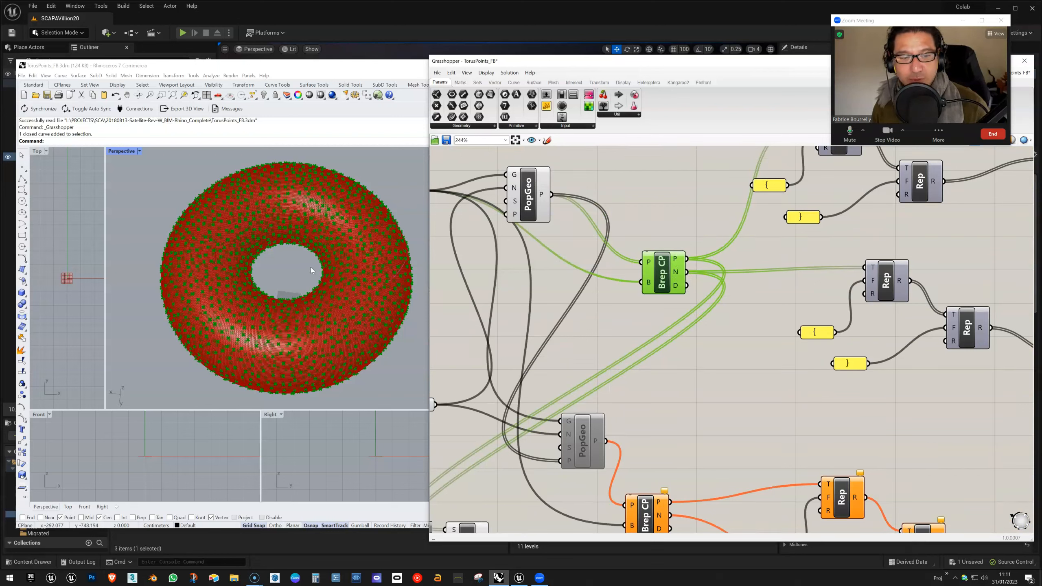
right_click_drag(344, 280, 386, 306)
scroll(380, 259, "up", 3)
scroll(410, 297, "up", 4)
scroll(753, 314, "down", 3)
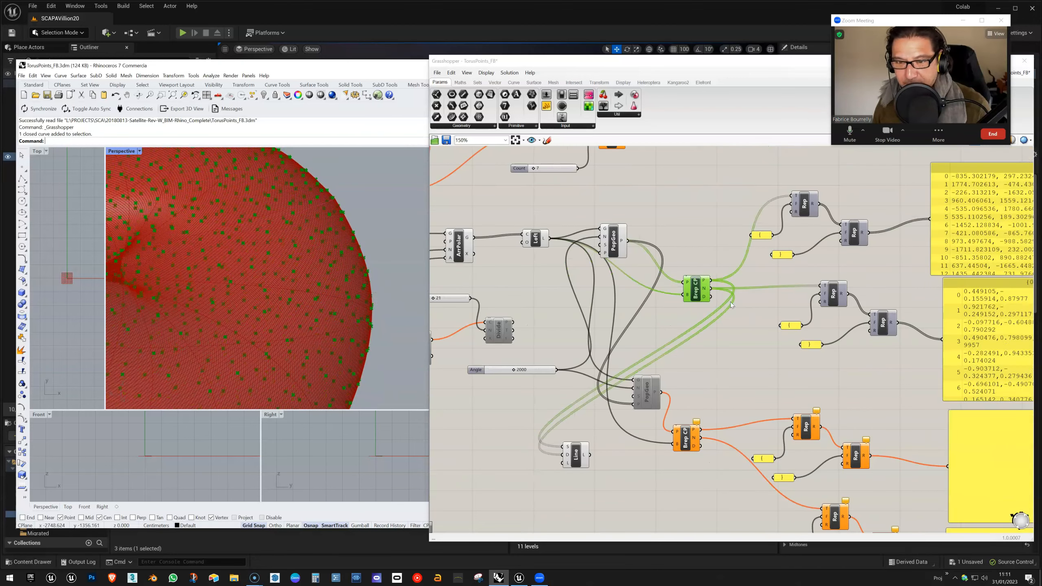
scroll(304, 271, "up", 2)
scroll(312, 275, "down", 4)
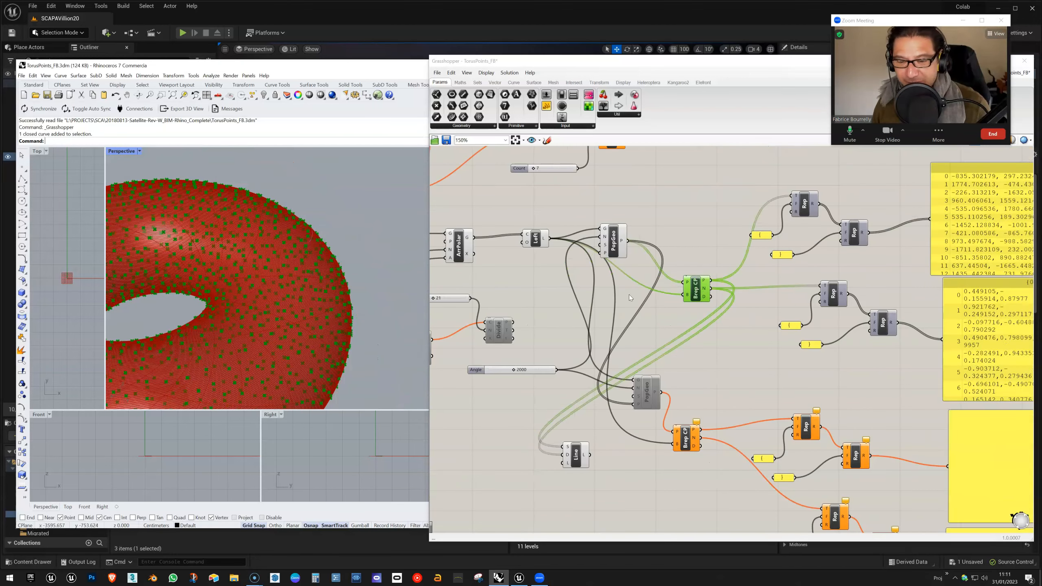
Step: Highlight the PopGeo points on a close-up of the torus by selecting the component and nudging it slightly
right_click_drag(758, 344, 747, 352)
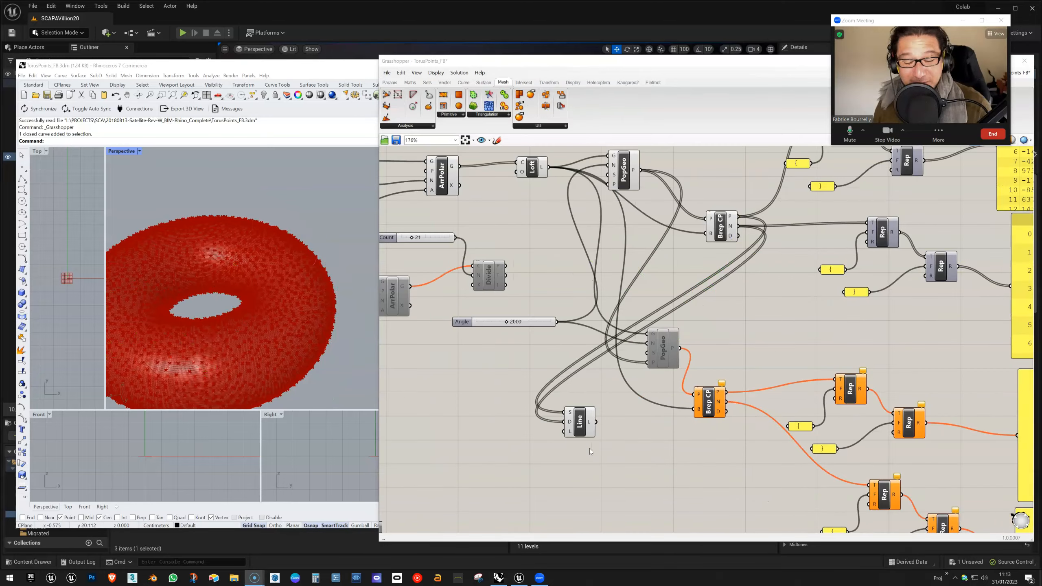
right_click_drag(353, 255, 312, 254)
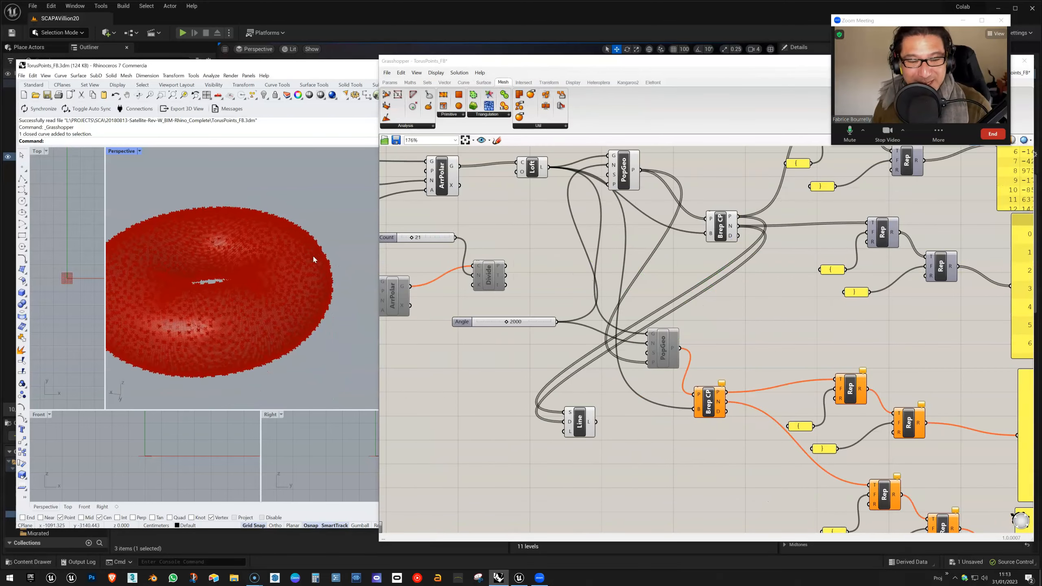
scroll(313, 254, "up", 5)
left_click_drag(626, 175, 628, 178)
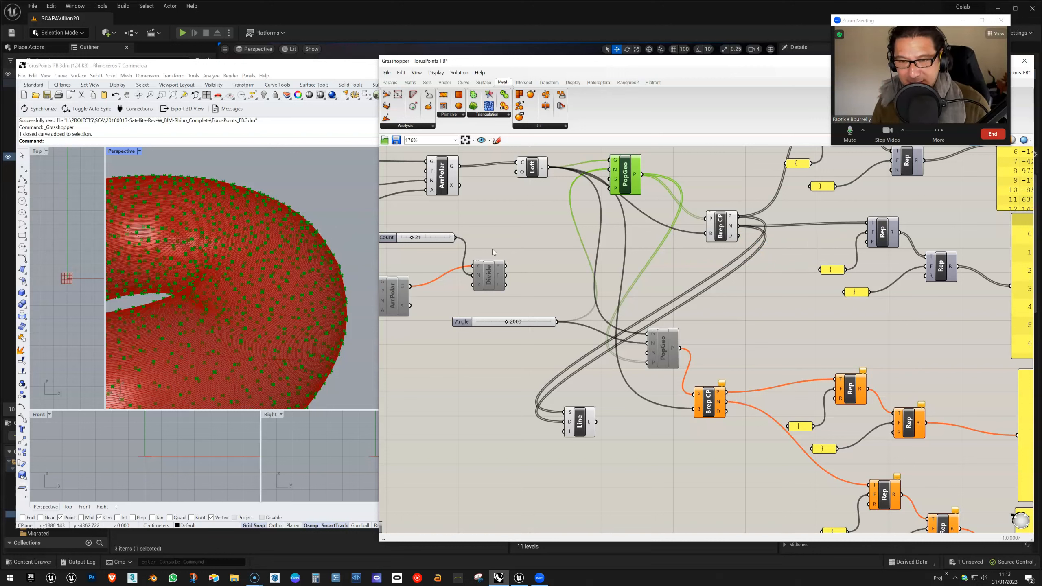
Step: Shift the first Rep component of the coordinates branch and its two bracket text panels slightly on the canvas
right_click_drag(741, 191, 618, 265)
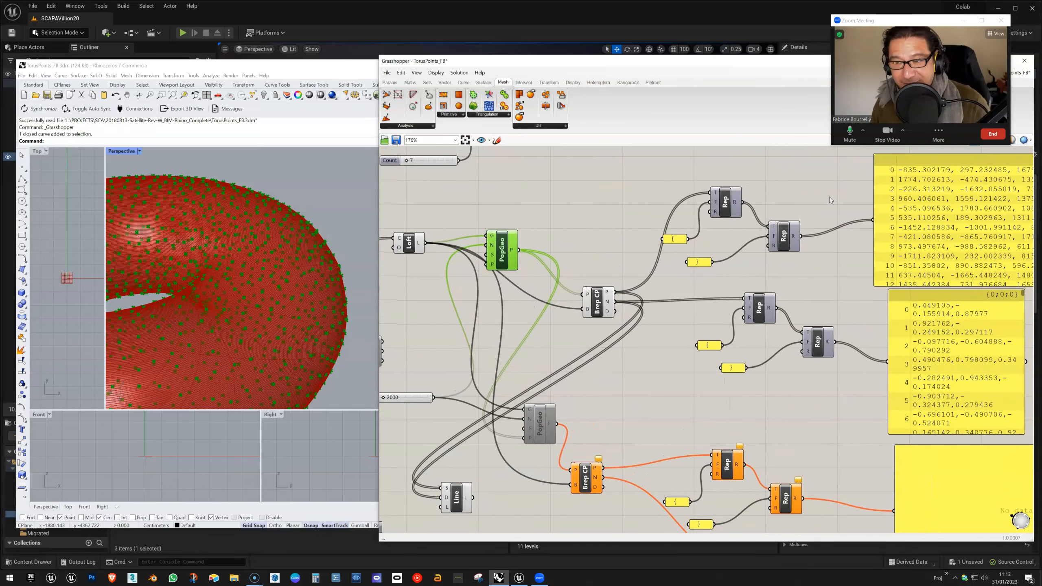
right_click_drag(828, 200, 763, 212)
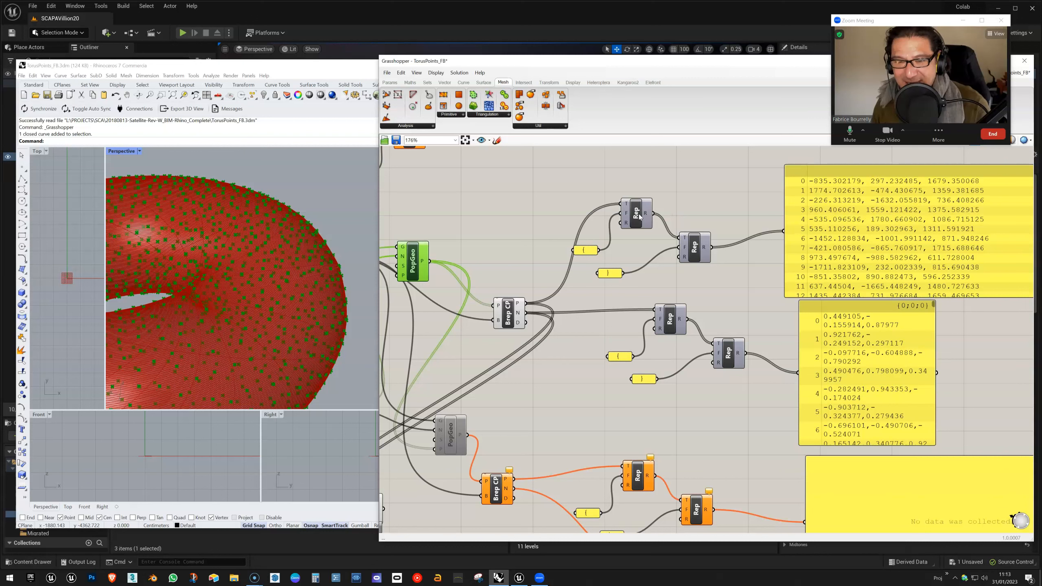
left_click_drag(639, 217, 630, 211)
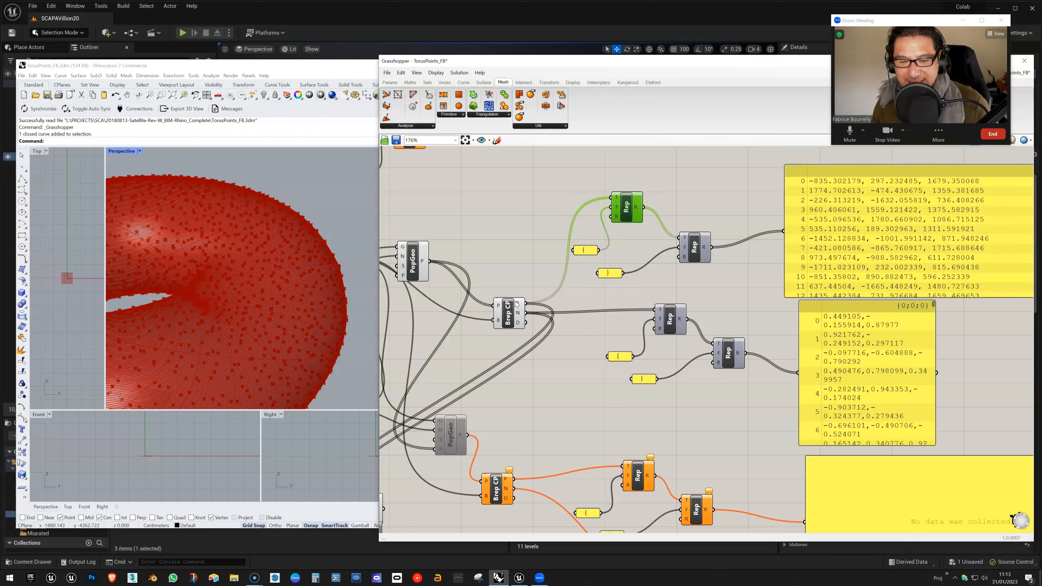
mouse_move(518, 304)
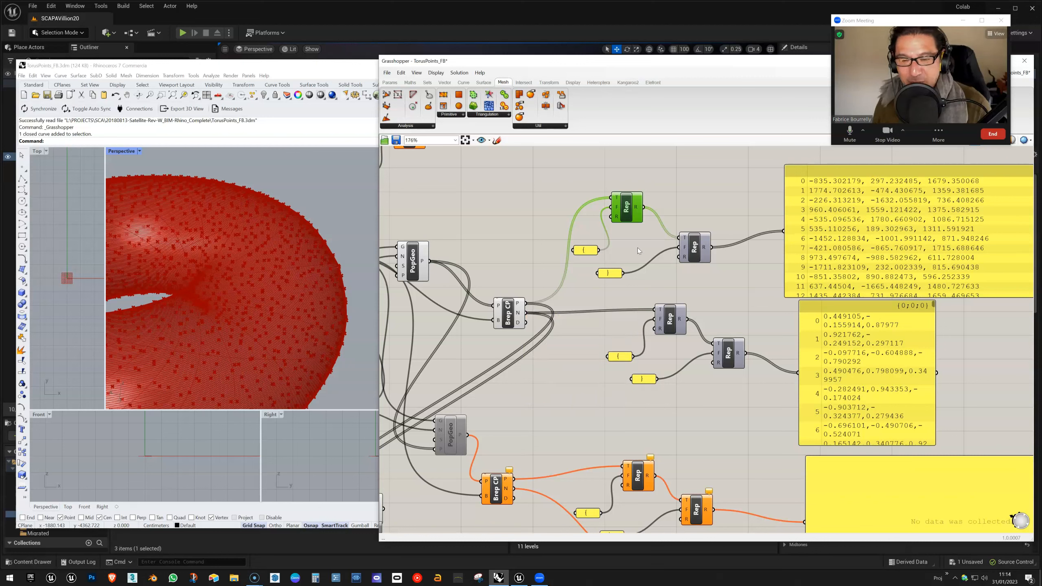
left_click_drag(584, 250, 582, 245)
left_click(614, 277)
left_click_drag(615, 278, 617, 280)
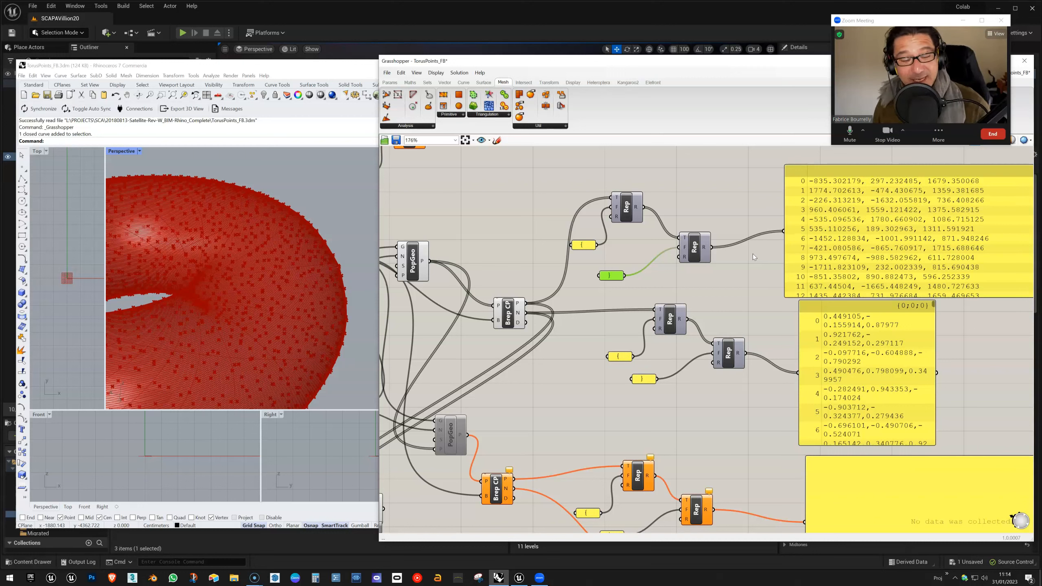
Step: Widen the normal-vectors panel so each vector fits on one line, and check the stream options of the coordinates panel above it
right_click_drag(752, 312, 705, 285)
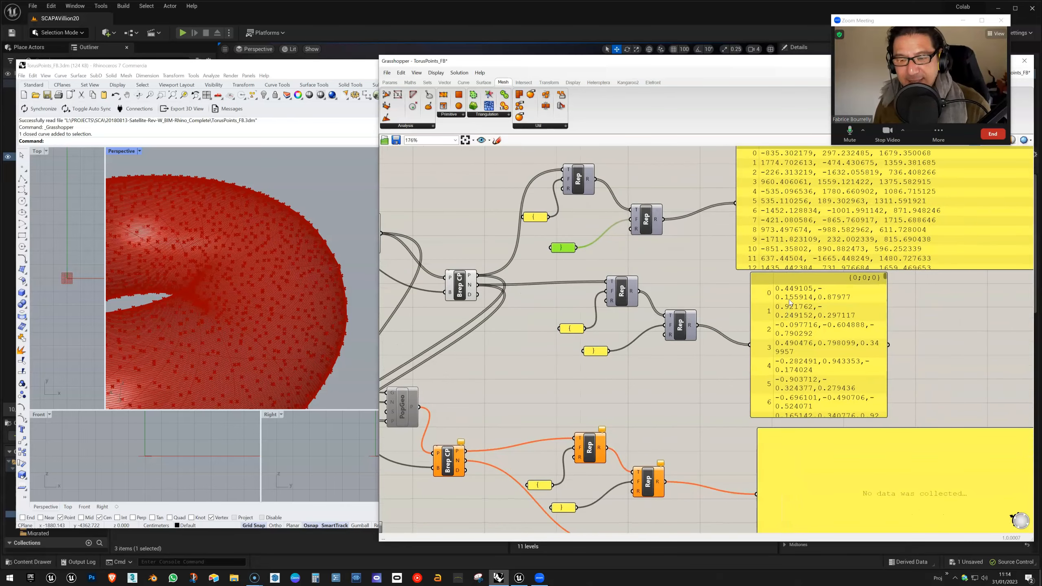
left_click_drag(886, 343, 982, 344)
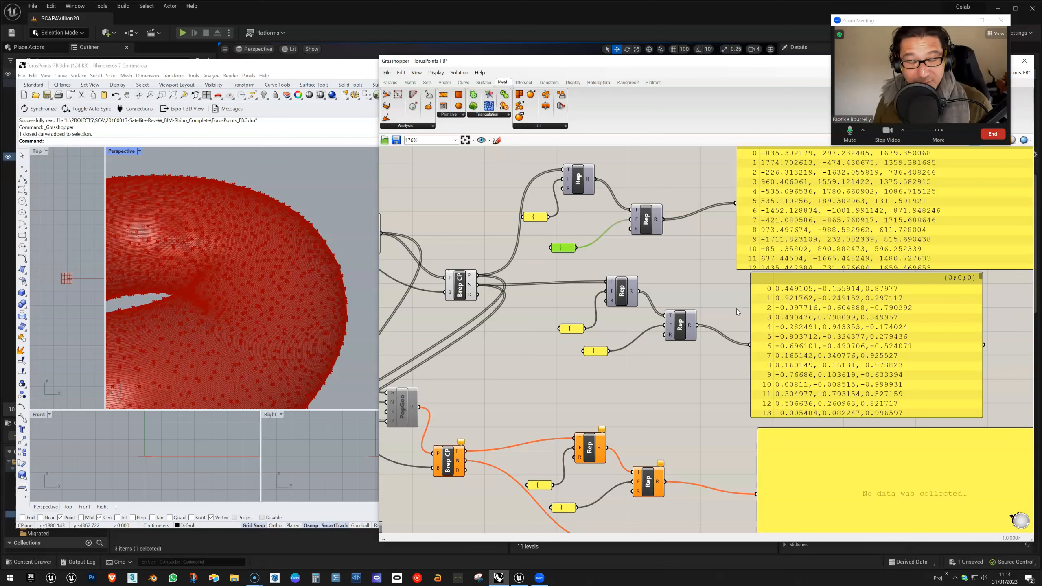
right_click_drag(723, 302, 732, 306)
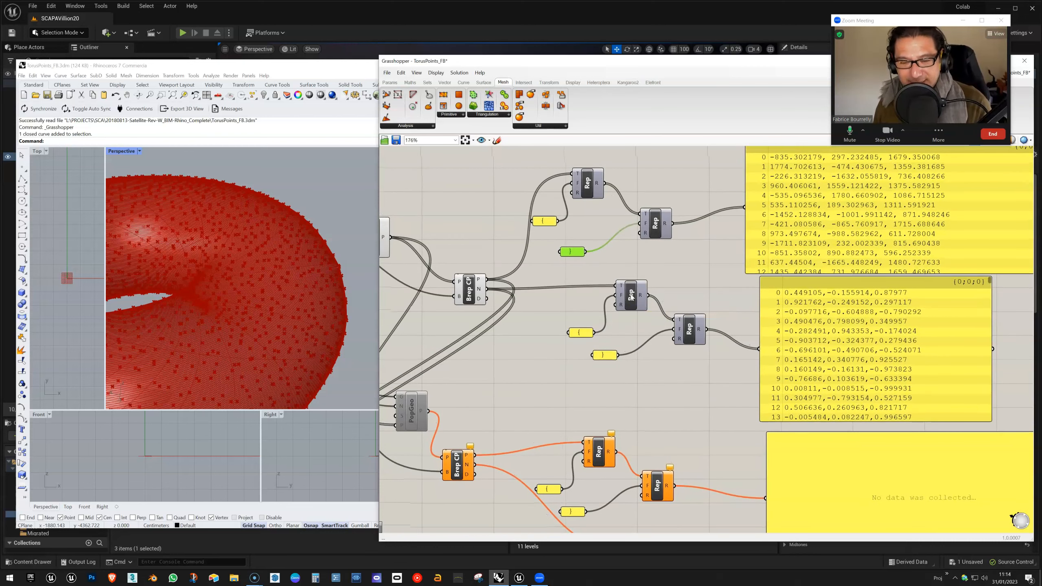
right_click(792, 209)
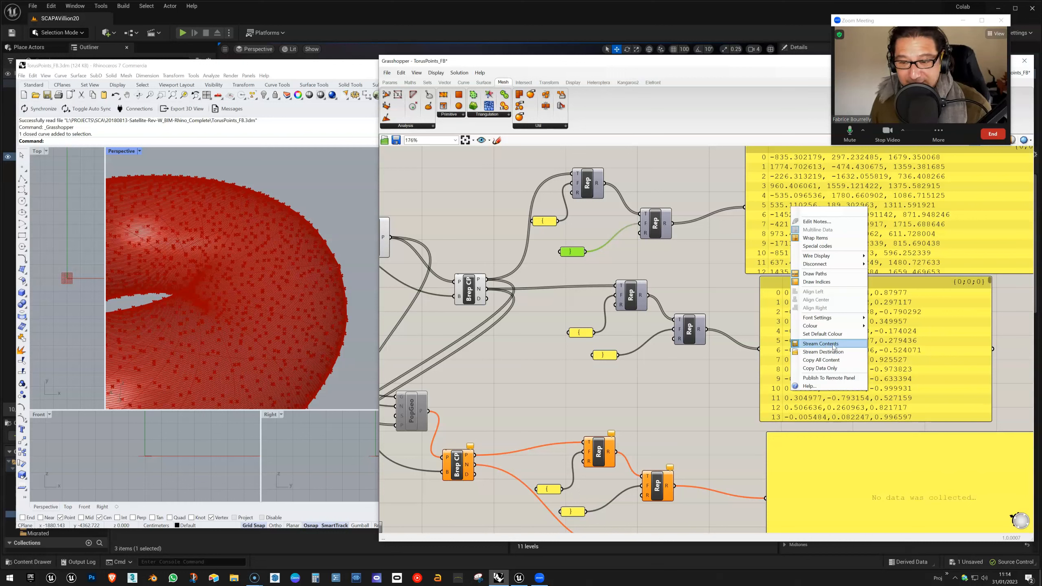
left_click(714, 304)
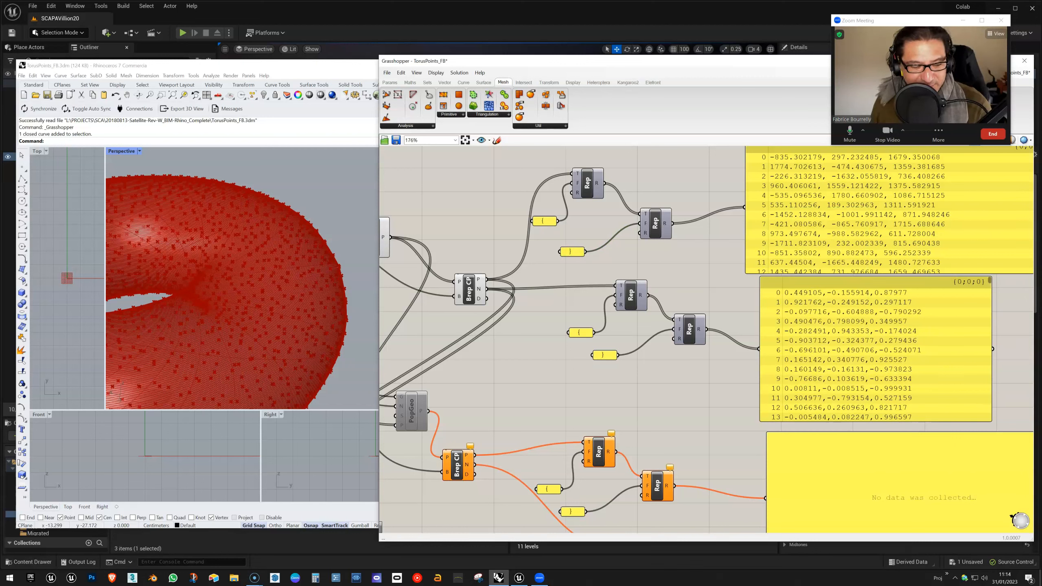
Step: Switch to the SCA_Torus_Points folder in File Explorer and open SCA_Torus_PointsA_Location.csv in Excel
left_click_drag(1041, 71, 624, 118)
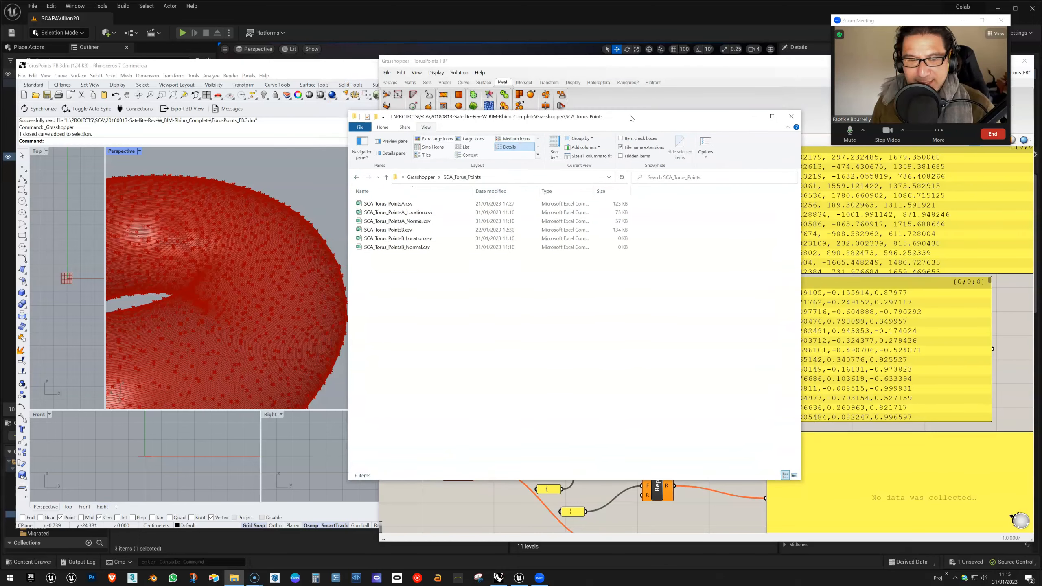
left_click(406, 214)
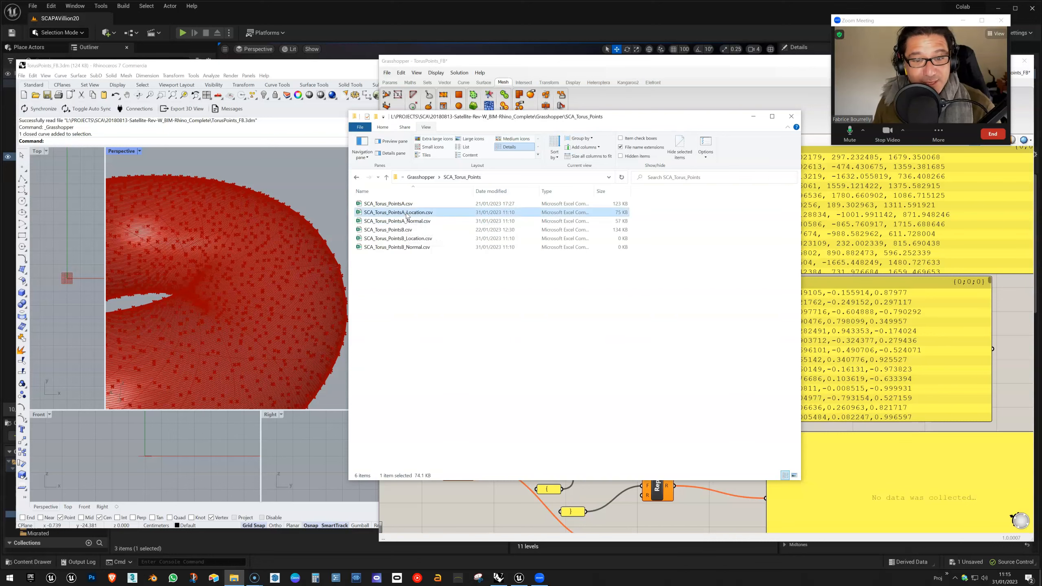
double_click(406, 213)
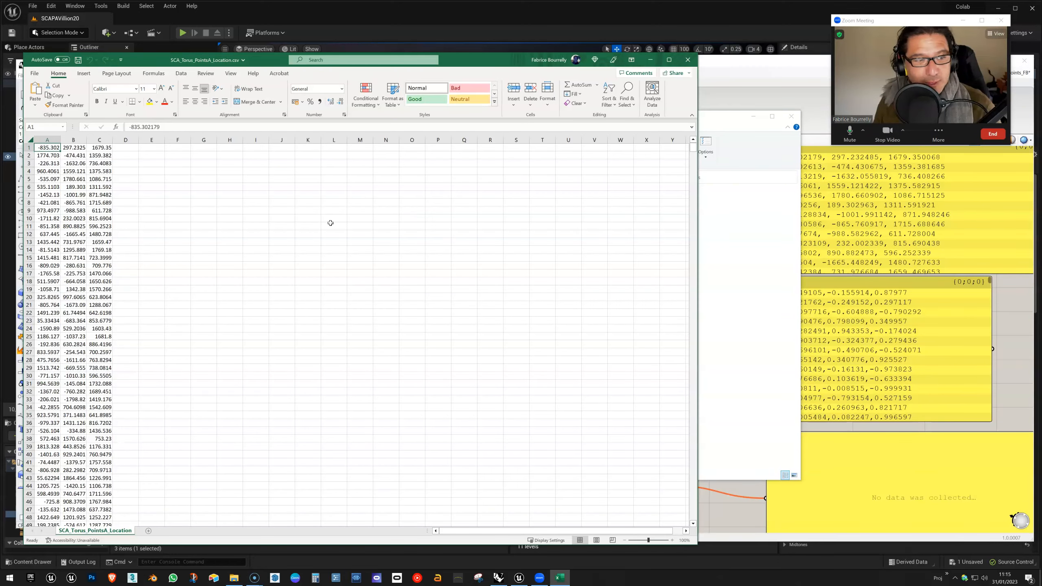
Step: Autofit columns A, B and C so the full point coordinates are shown
double_click(60, 140)
double_click(97, 140)
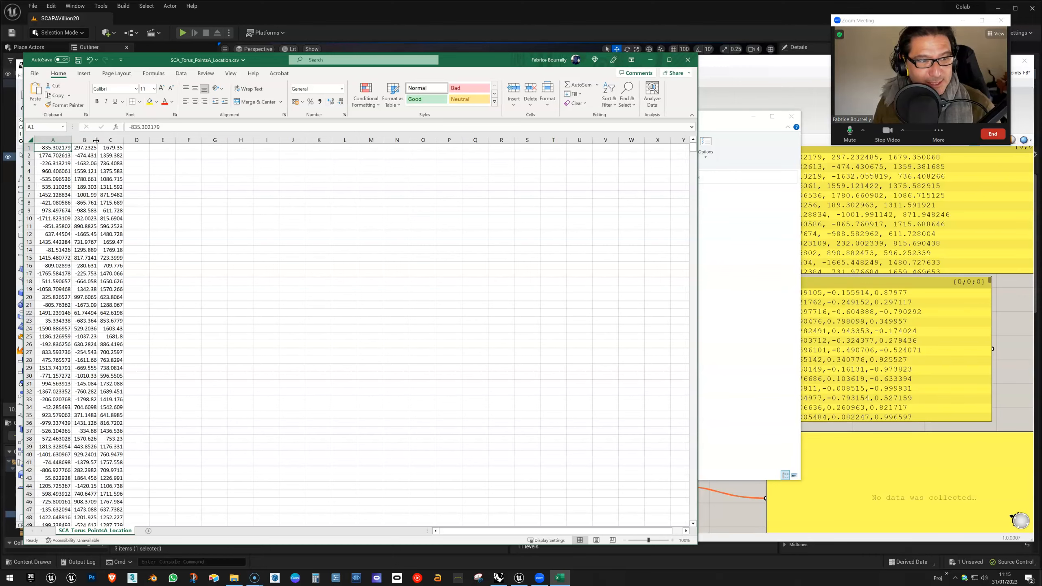
double_click(133, 140)
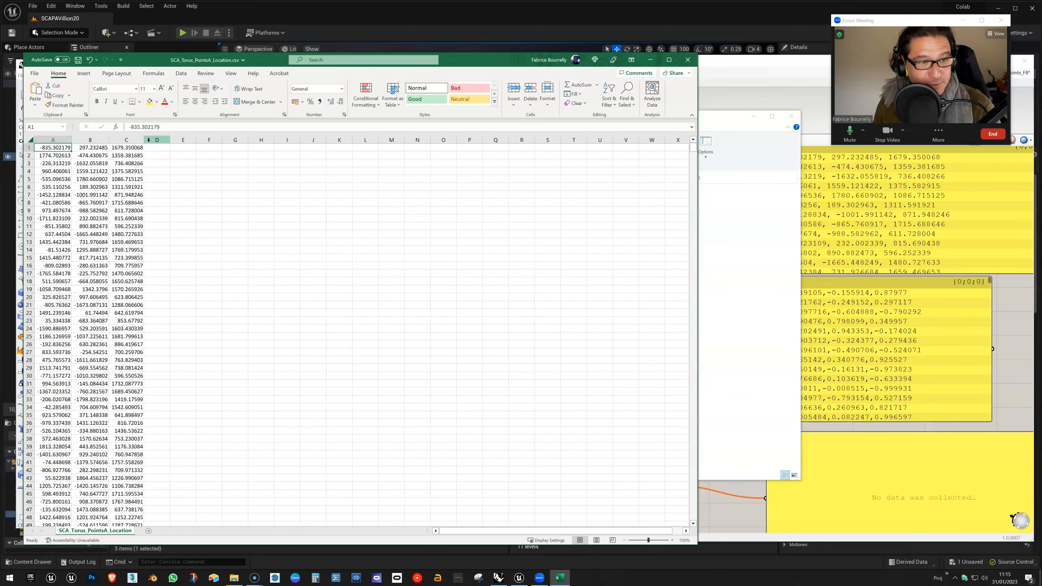
Step: Place the narrowed spreadsheet window beside the torus viewport and review the coordinate rows down to the last one
left_click_drag(238, 64, 535, 53)
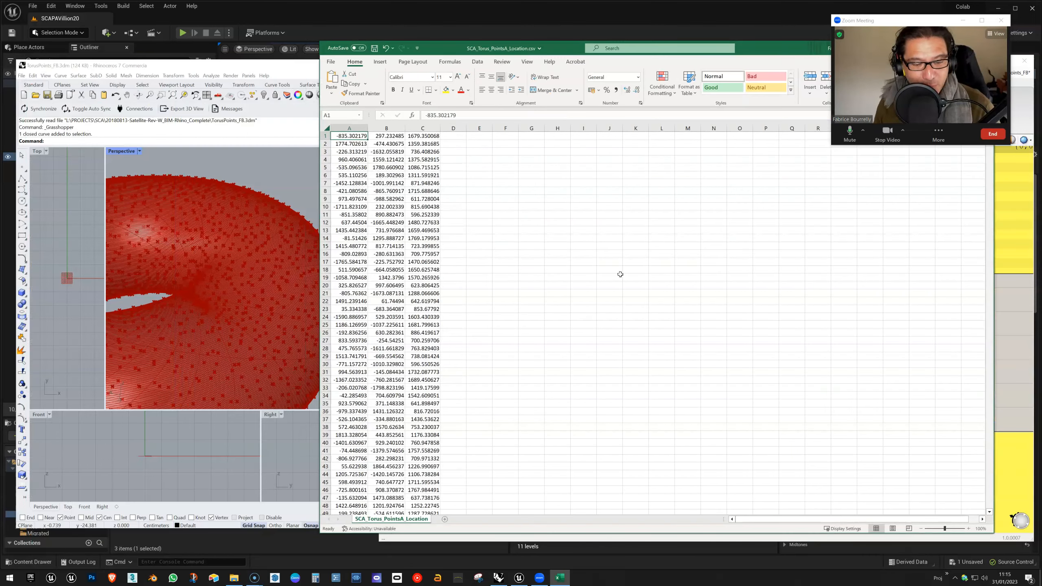
left_click_drag(996, 204, 763, 204)
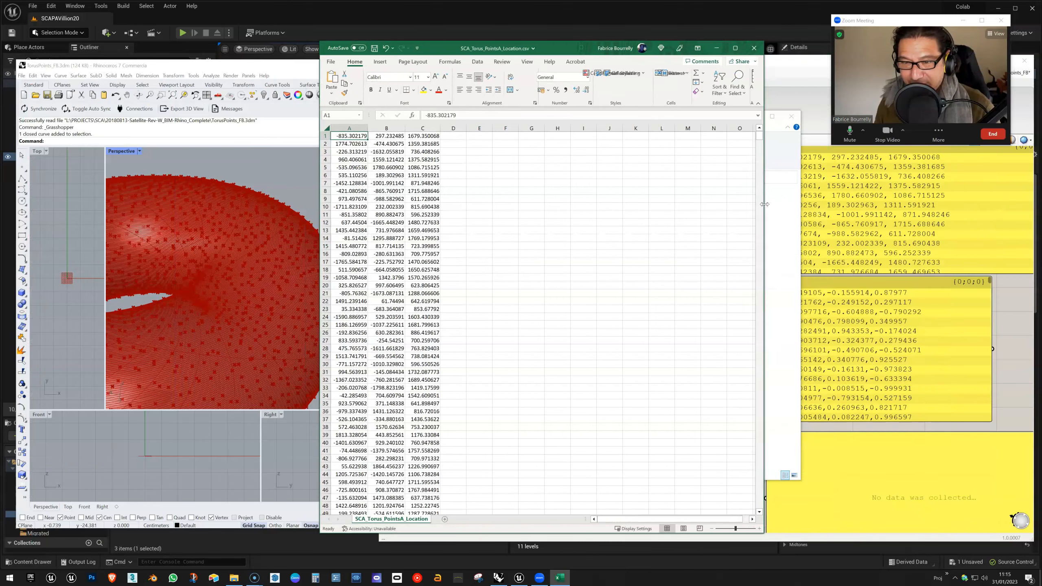
left_click_drag(758, 132, 757, 519)
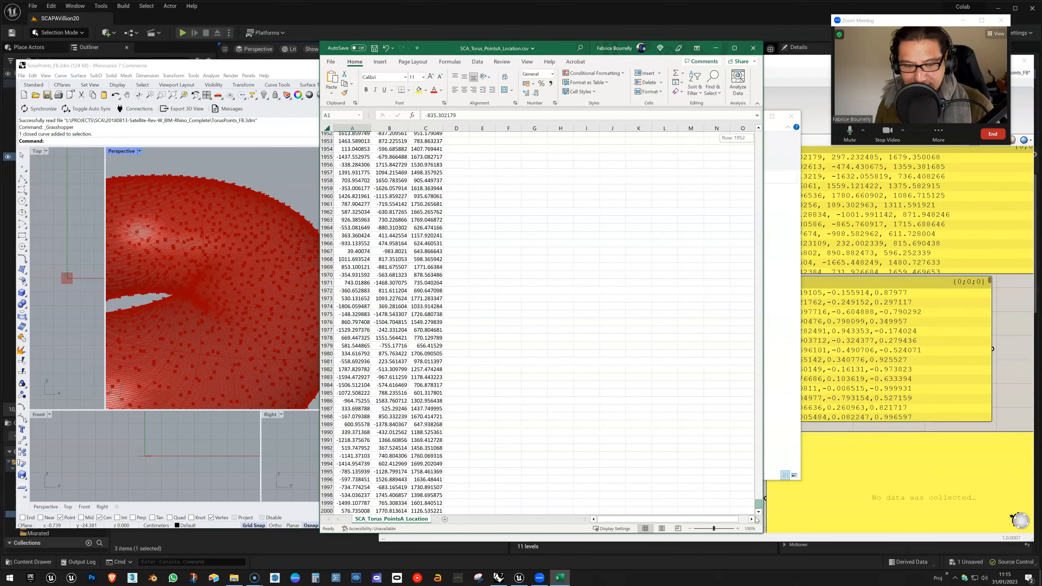
Step: Close SCA_Torus_PointsA_Location.csv without saving and open SCA_Torus_PointsA.csv from the SCA_Torus_Points folder
left_click_drag(440, 53, 689, 212)
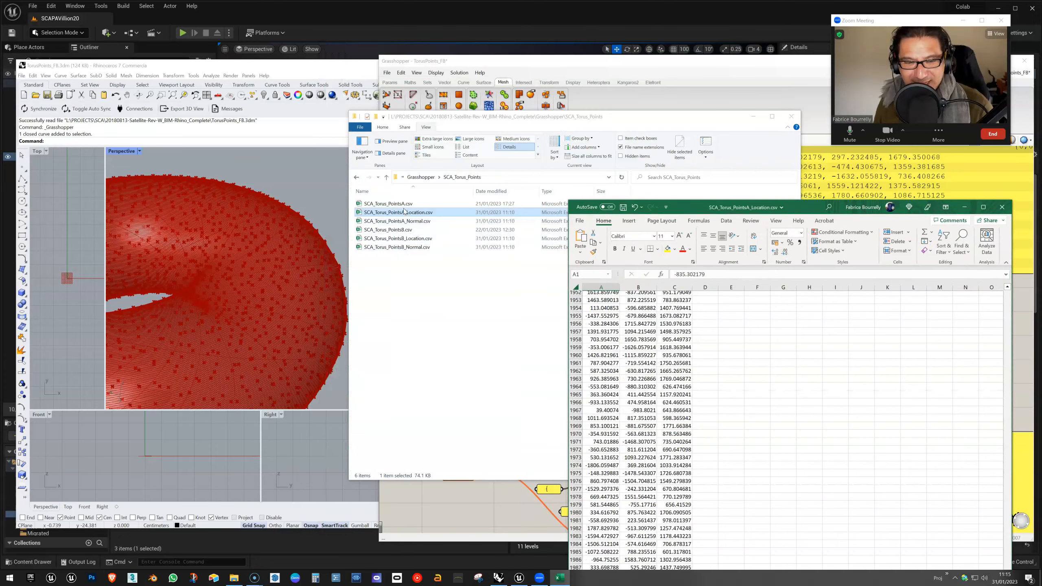
left_click(1001, 207)
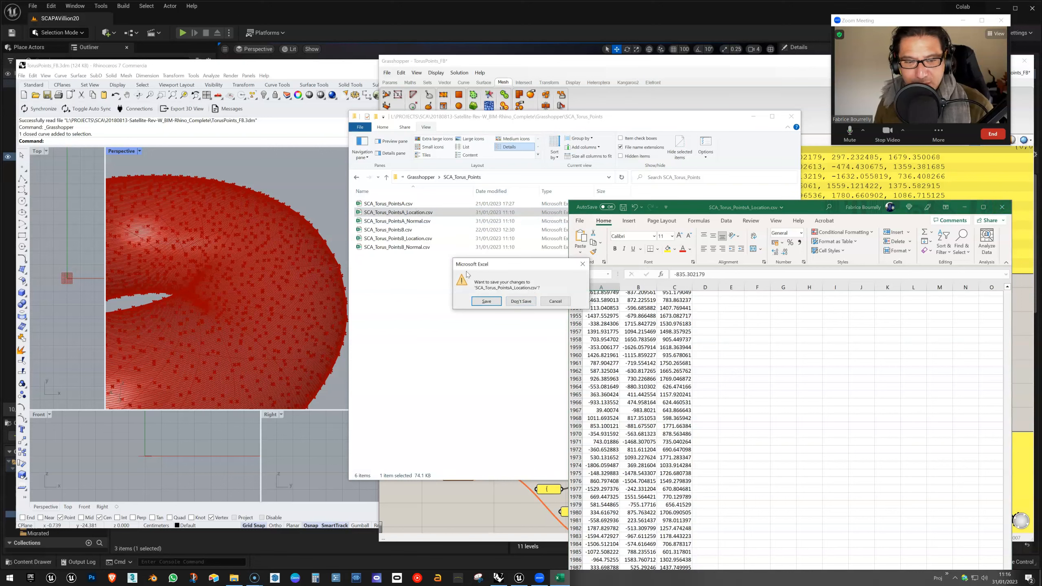
left_click(520, 301)
left_click(391, 205)
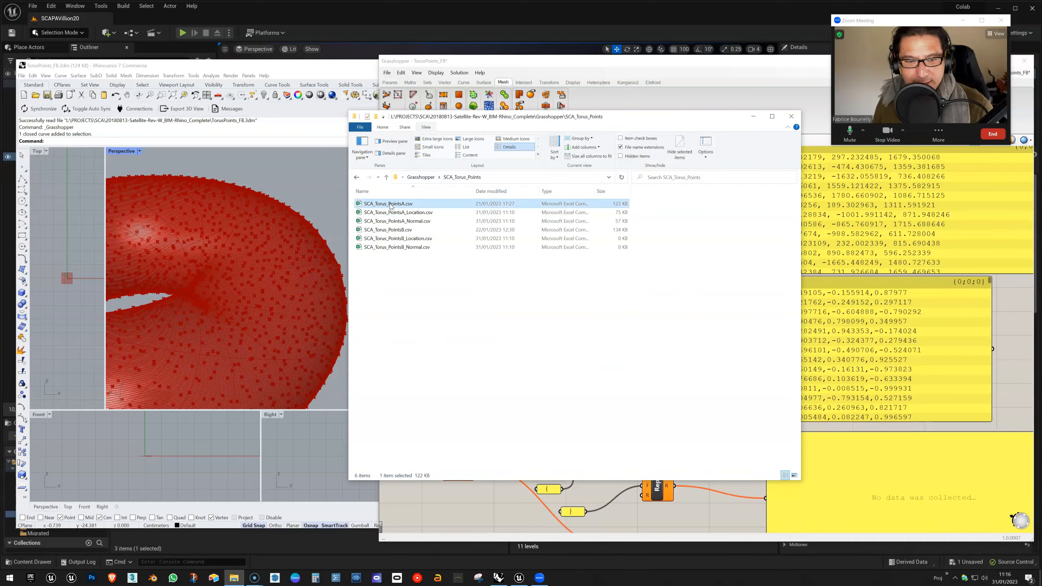
double_click(391, 204)
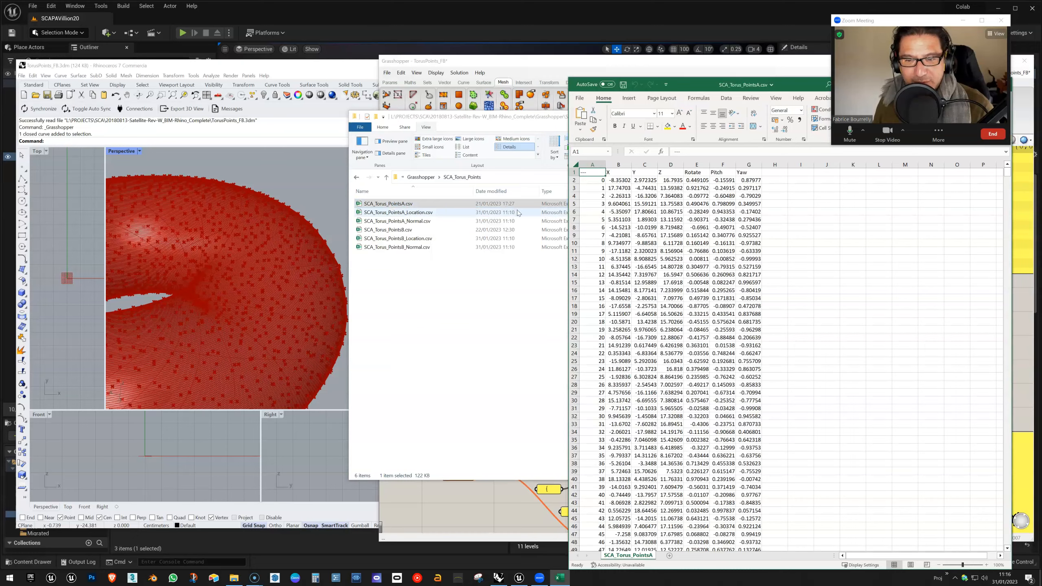
Step: Resize and move the SCA_Torus_PointsA.csv window so it sits between the torus viewport and the Grasshopper data panels
left_click_drag(566, 222, 308, 212)
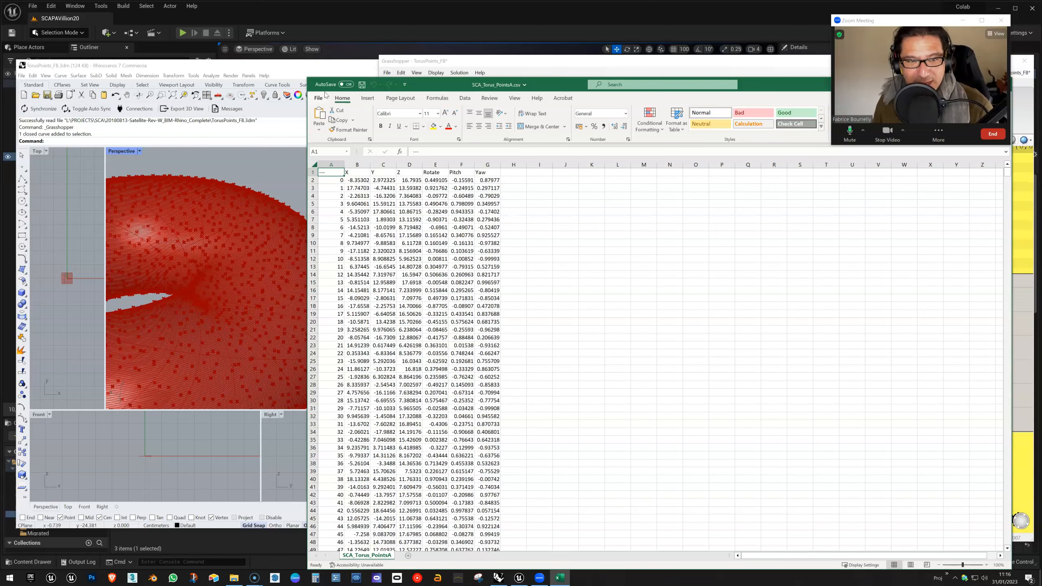
left_click_drag(443, 86, 452, 53)
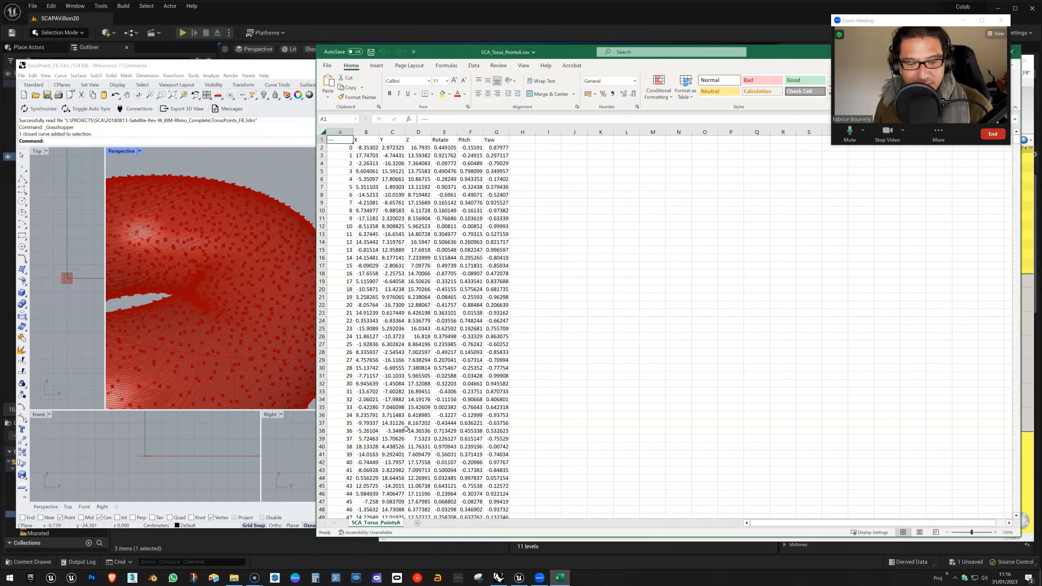
left_click_drag(1021, 362, 721, 241)
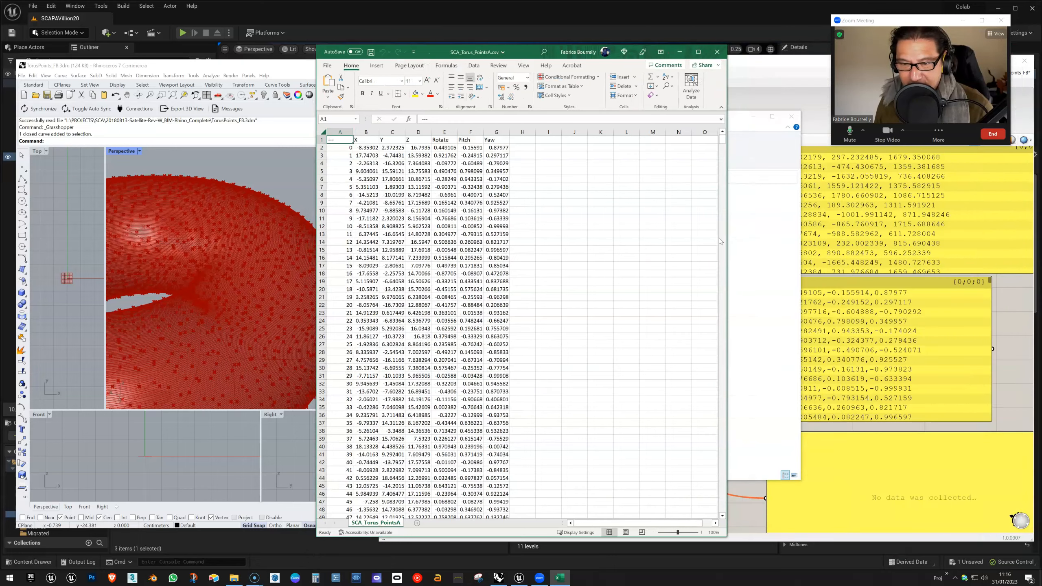
left_click_drag(723, 145, 710, 126)
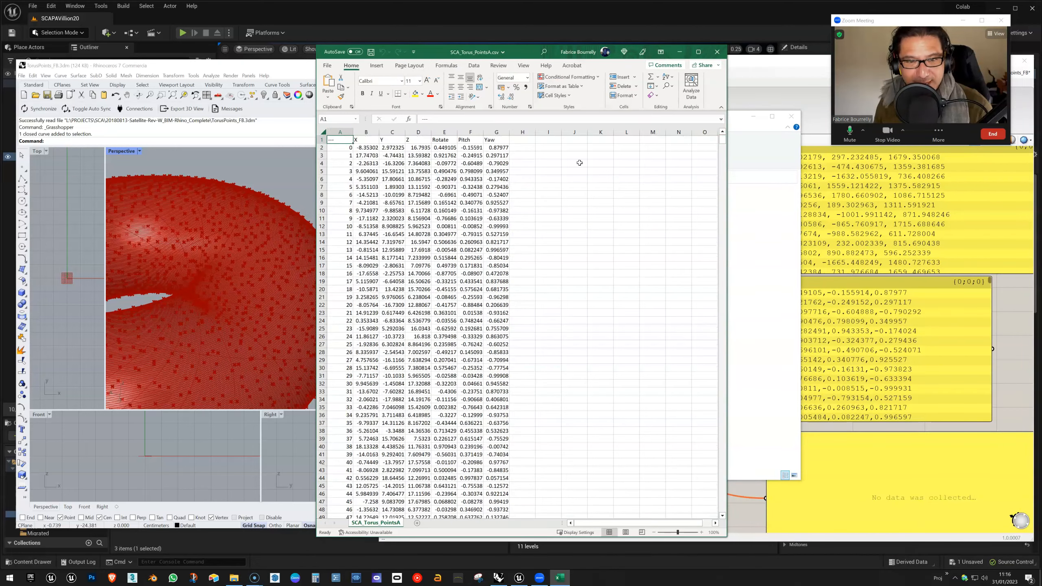
Step: Enter 0 and 1 in I2 and I3 and extend the series down column I to 22
left_click(552, 148)
type("0")
left_click(552, 154)
type("1")
left_click(582, 180)
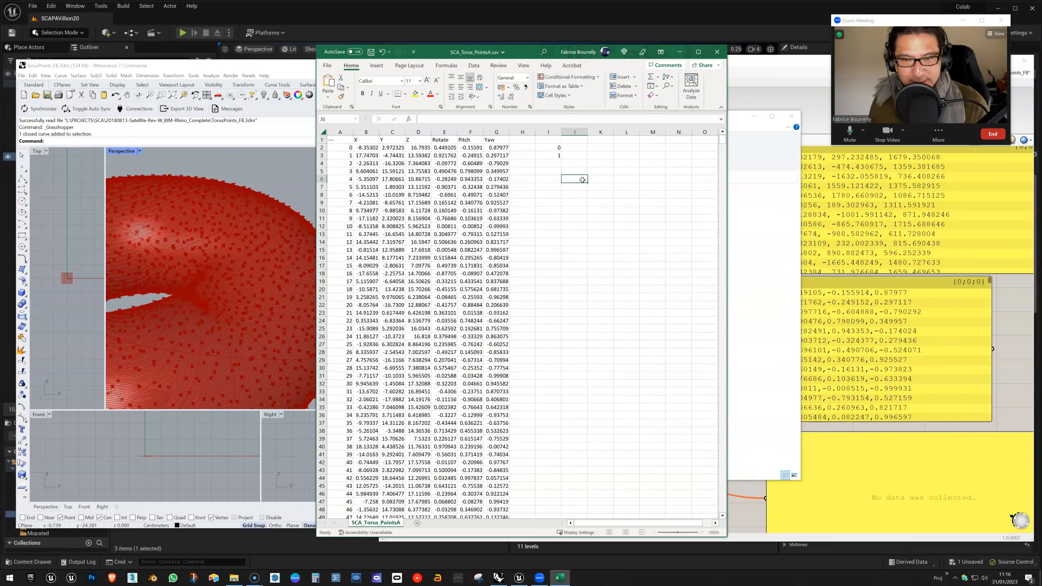
left_click_drag(549, 151, 560, 324)
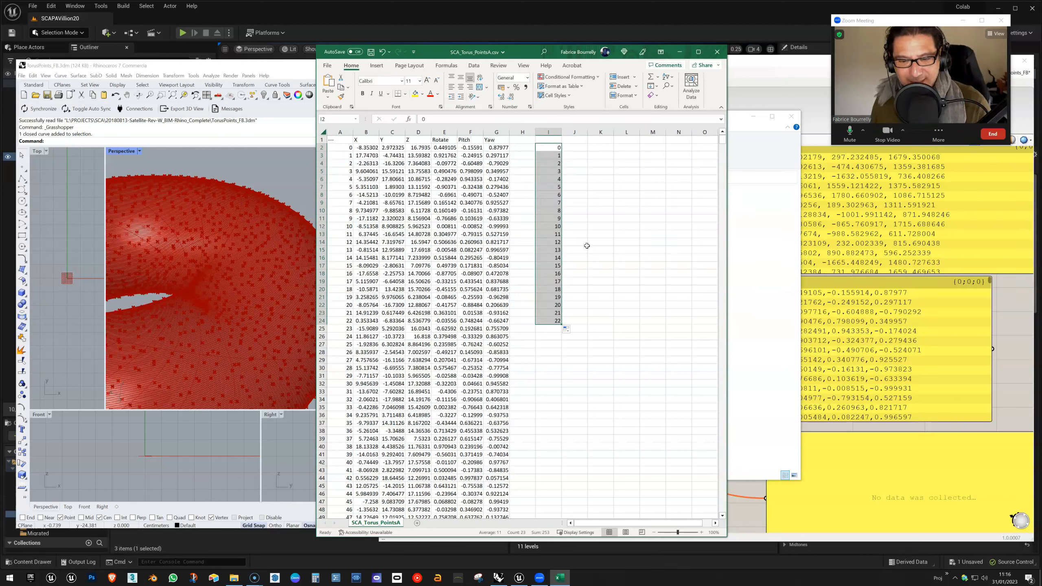
left_click(636, 252)
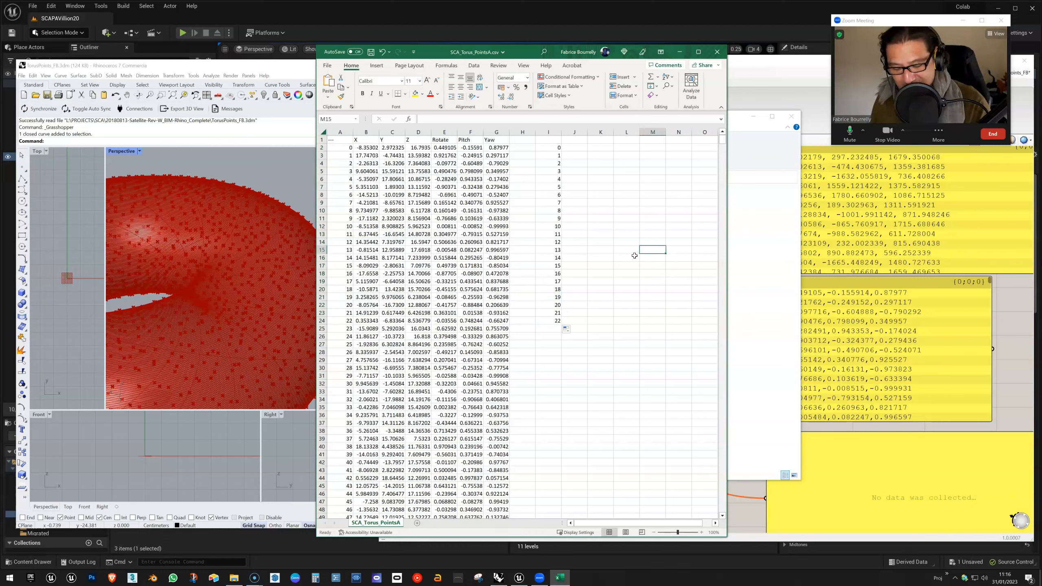
Step: Clear the trial number series from column I
left_click_drag(550, 148, 558, 322)
key("Delete")
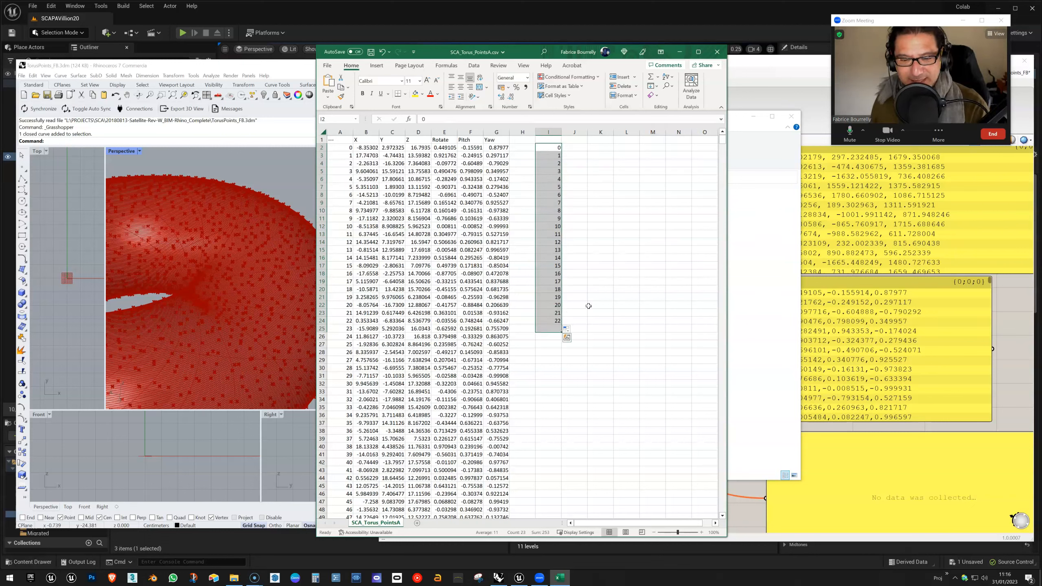
left_click(597, 297)
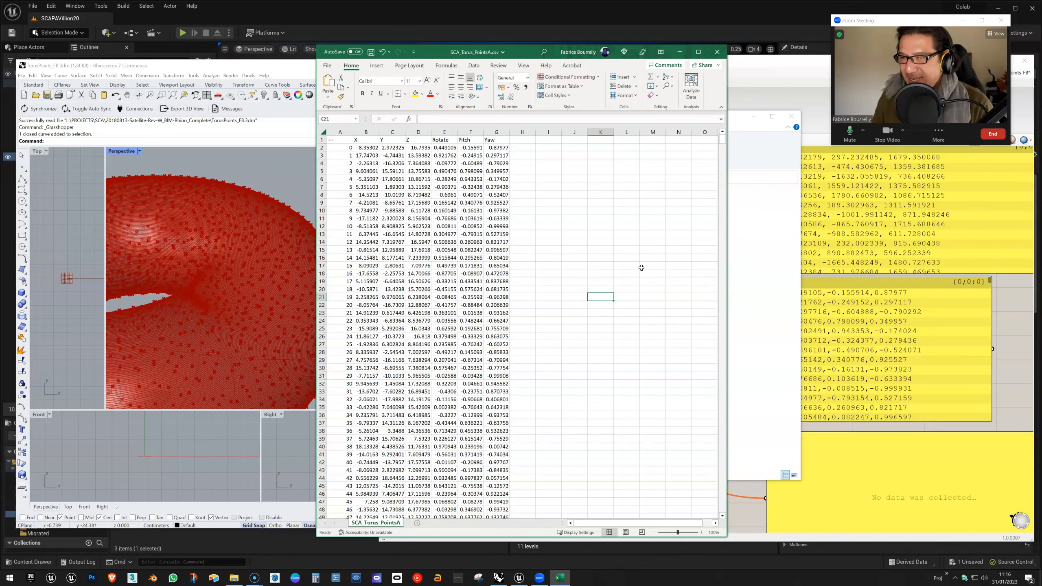
Step: Rearrange the spreadsheet, File Explorer and enlarged Zoom meeting windows so the Grasshopper data panels are uncovered
left_click_drag(410, 53, 311, 100)
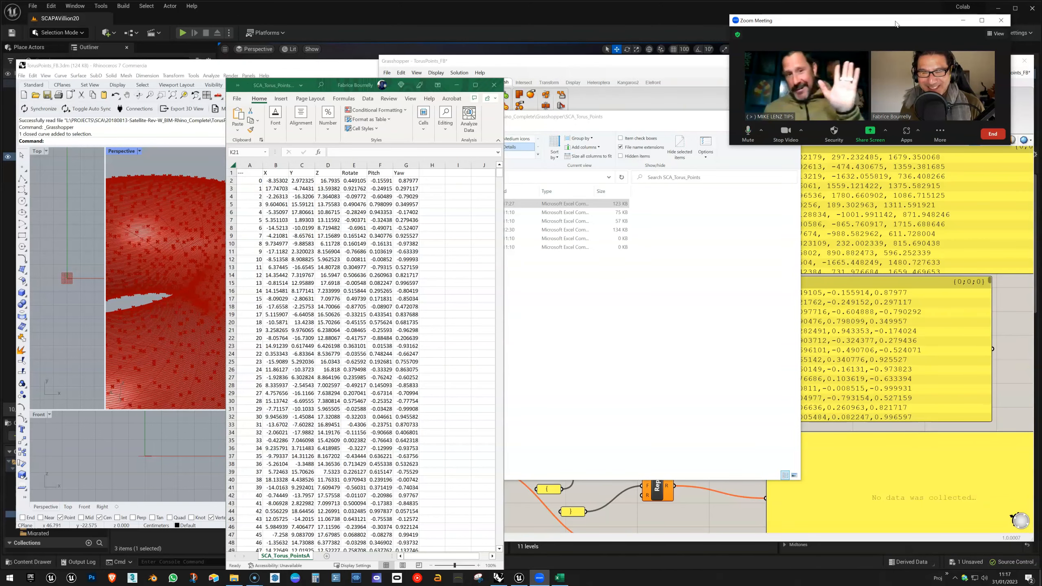
left_click_drag(730, 144, 638, 223)
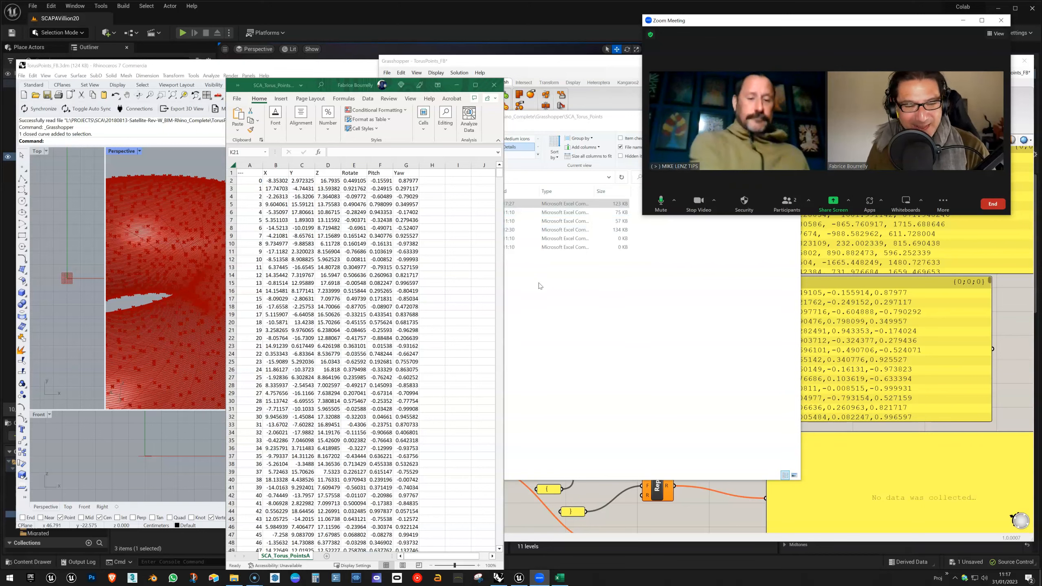
left_click_drag(312, 85, 404, 40)
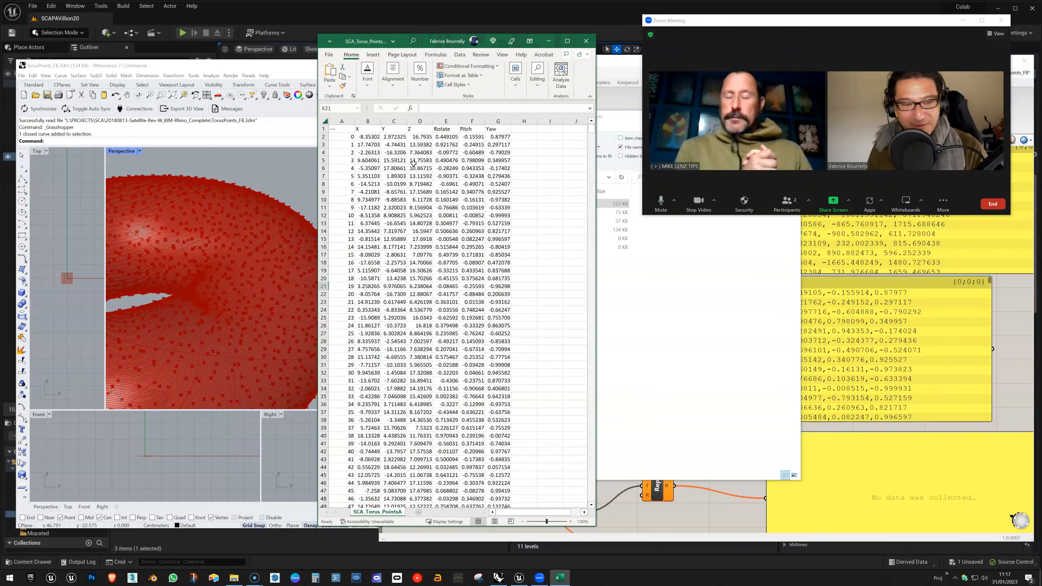
left_click_drag(433, 41, 337, 55)
left_click_drag(613, 119, 1041, 82)
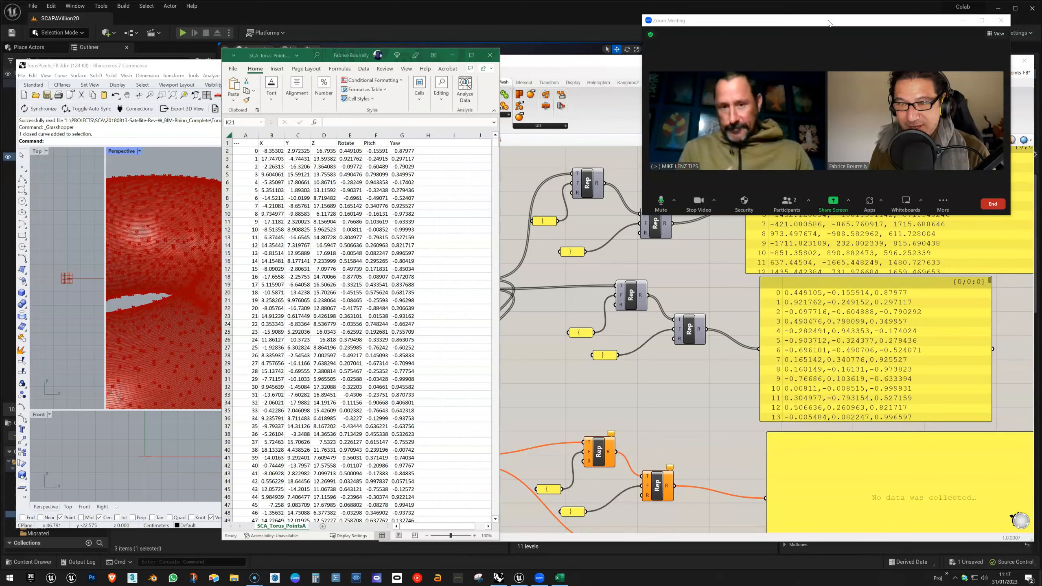
left_click_drag(974, 86, 615, 138)
Step: Extend the point coordinates panel slightly downward in Grasshopper and move the Zoom meeting window off the component toolbar
left_click(779, 213)
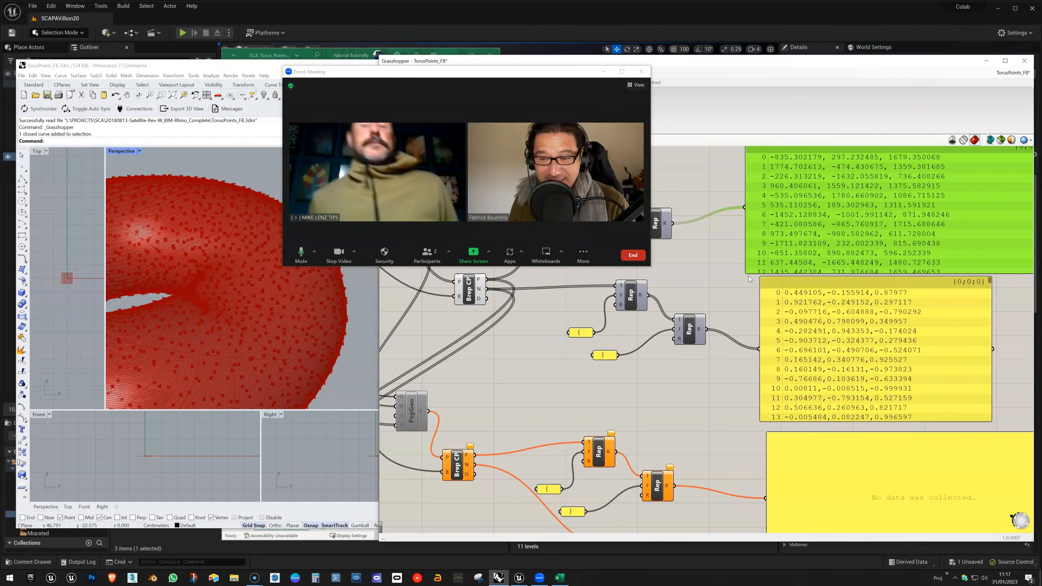
left_click_drag(749, 280, 749, 305)
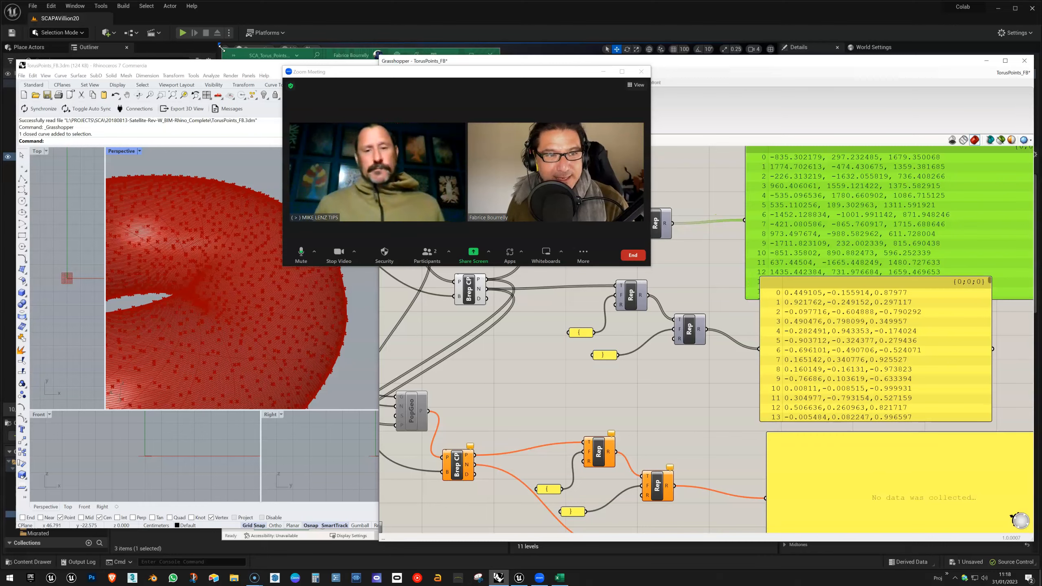
left_click_drag(434, 77, 722, 46)
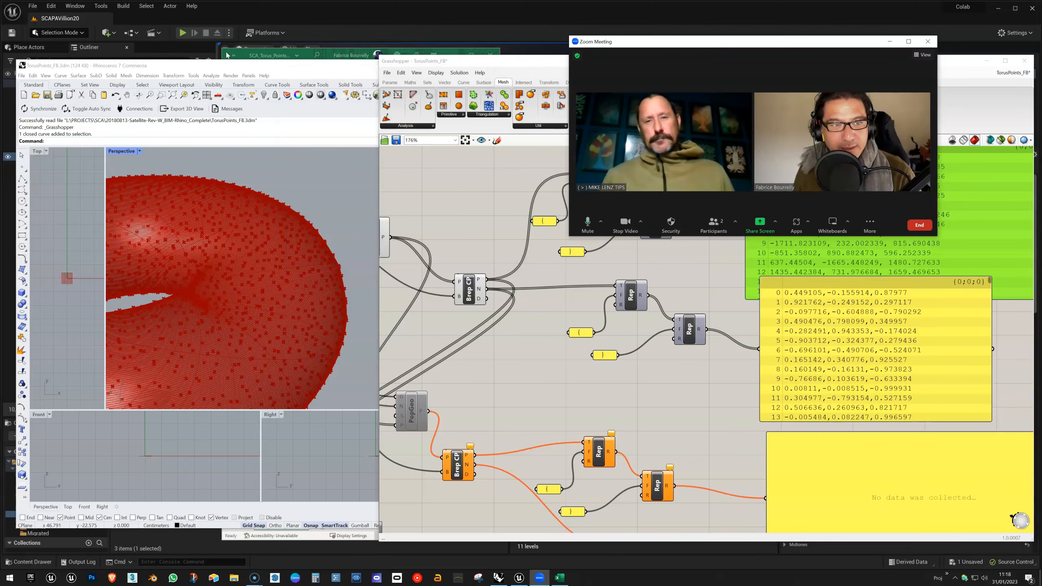
Step: Bring the SCA_Torus_PointsA spreadsheet forward and review the index numbers down column A, returning to the first row
left_click(231, 58)
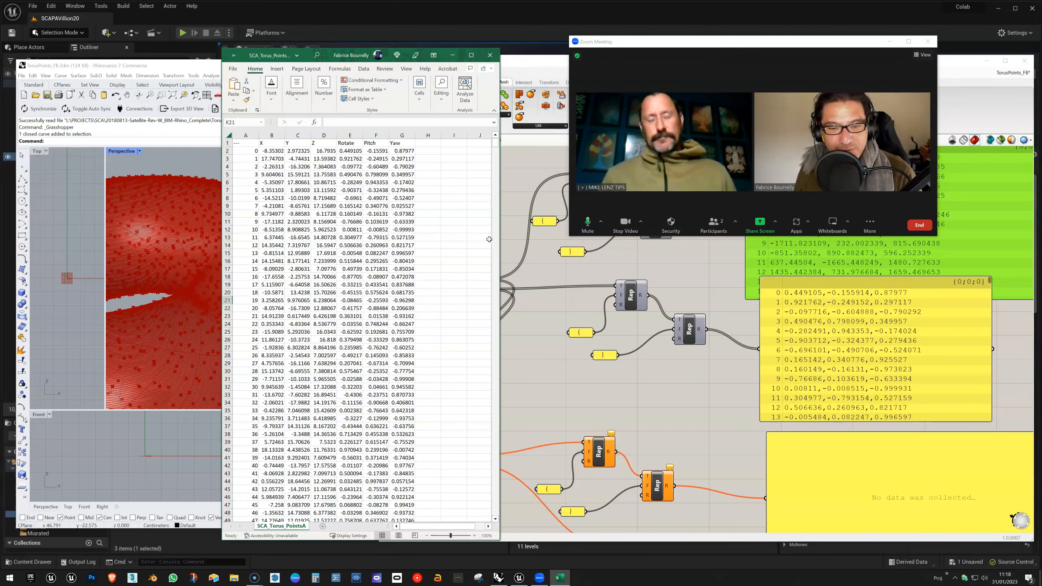
left_click_drag(507, 237, 618, 238)
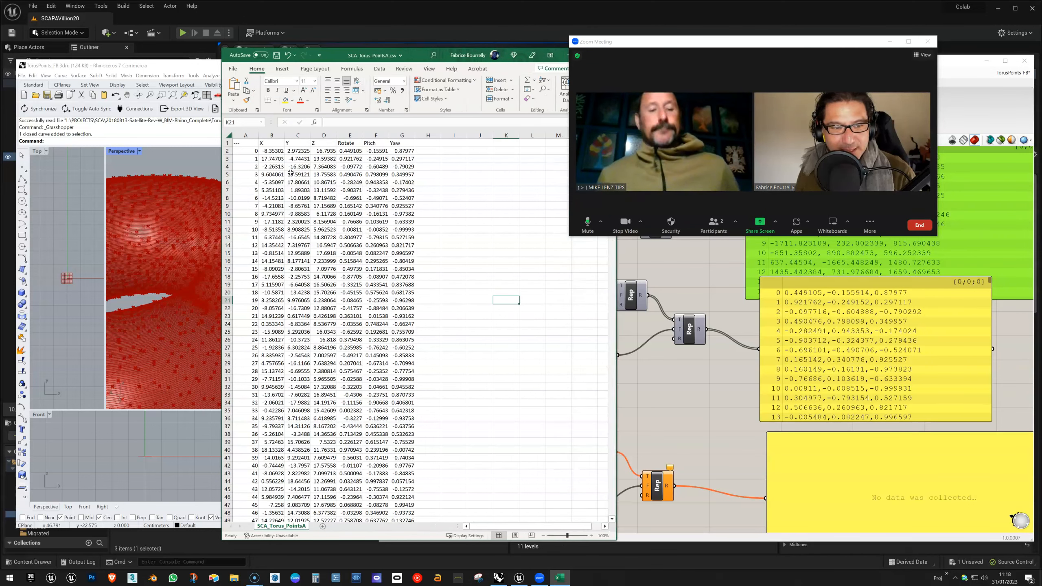
left_click_drag(248, 150, 249, 416)
scroll(244, 333, "down", 15)
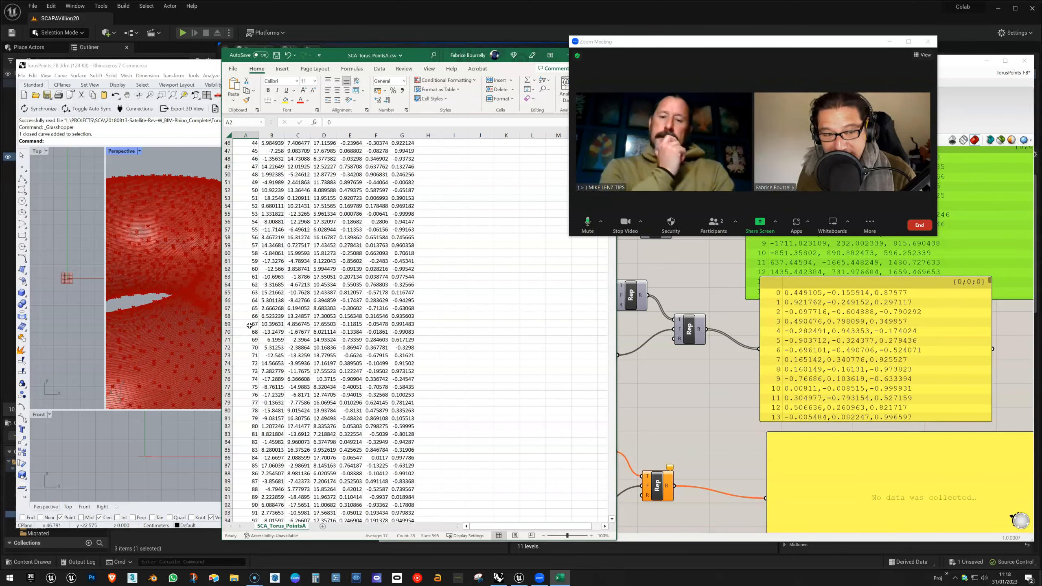
left_click_drag(616, 341, 555, 341)
left_click_drag(551, 151, 551, 143)
left_click(251, 152)
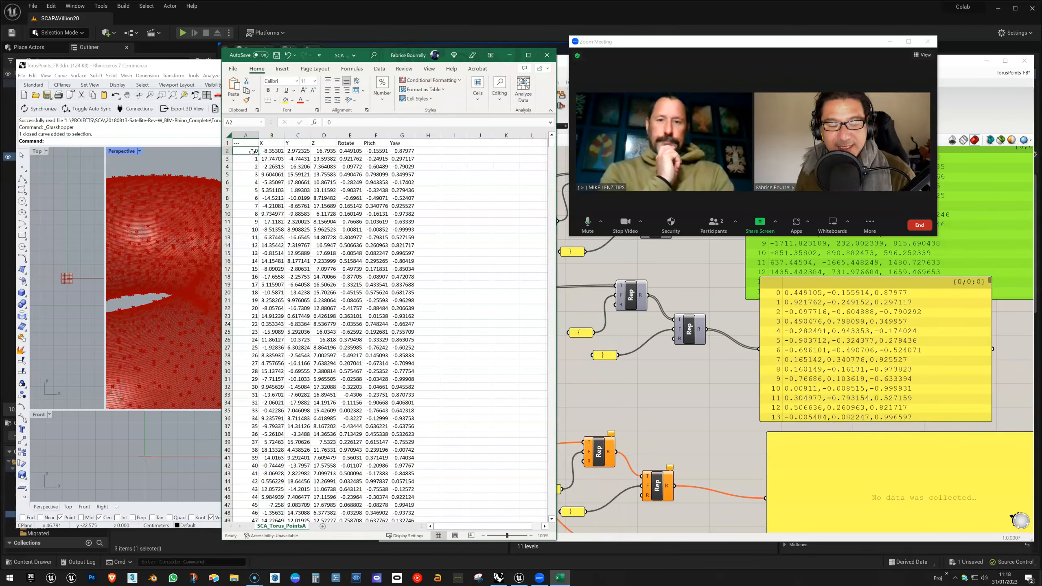
Step: Point out the X, Y, Z, Rotate, Pitch and Yaw headers in row 1 and the first X value in B2
left_click_drag(264, 143, 404, 140)
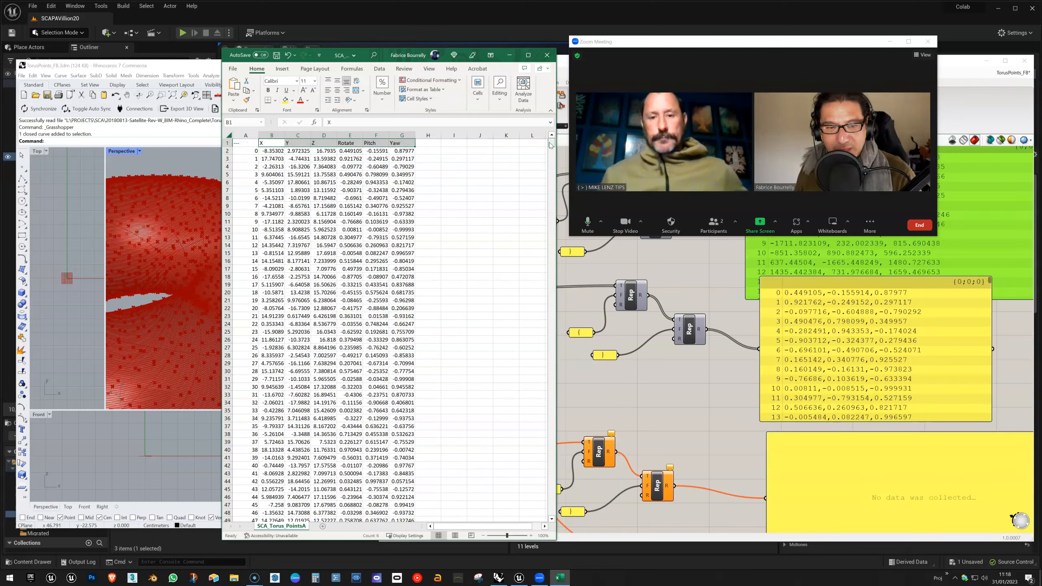
left_click(468, 174)
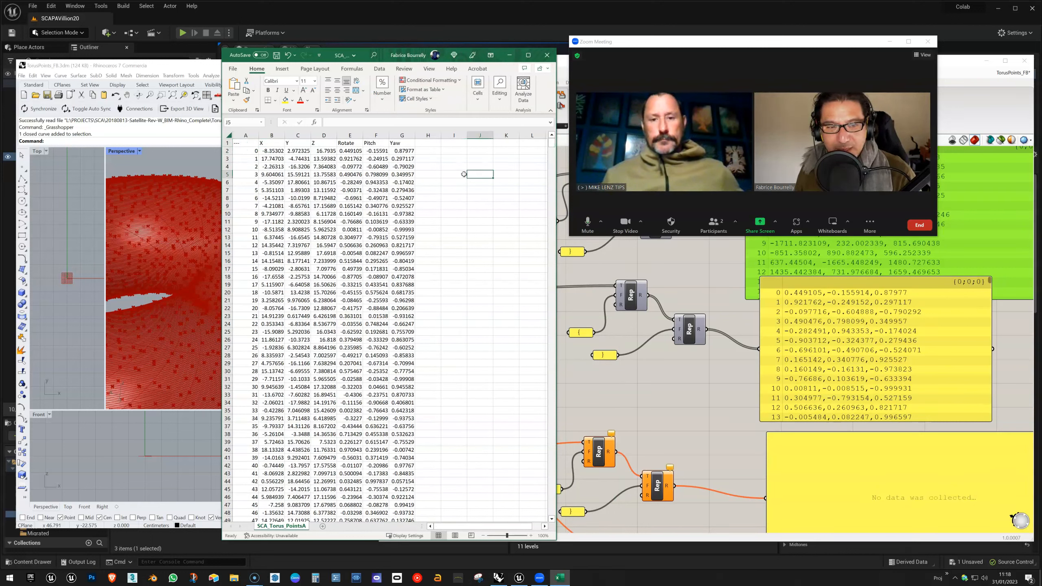
left_click(276, 151)
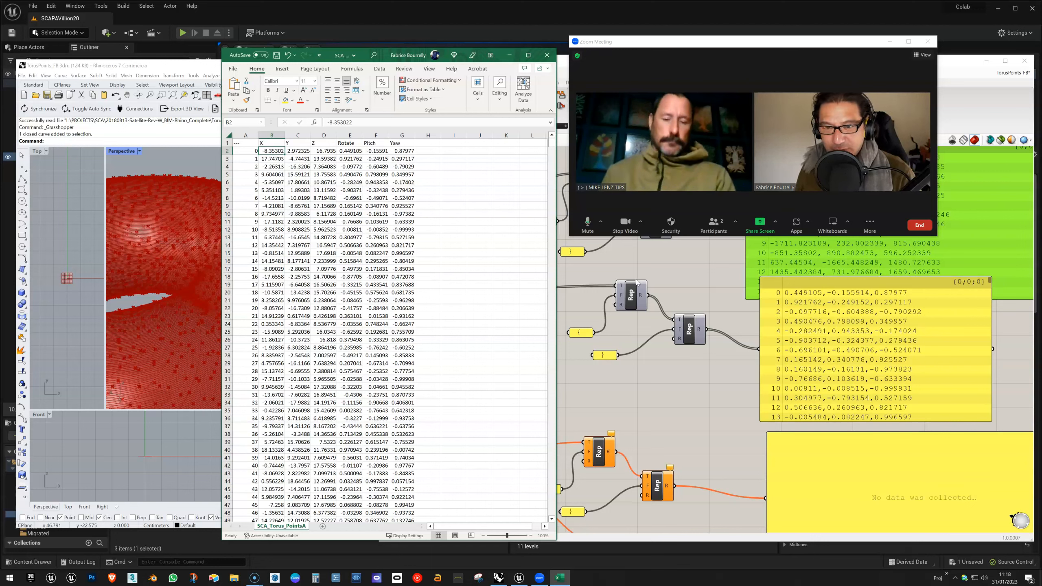
Step: Allow multiple participants to share their screens simultaneously in the Zoom meeting, for viewing the shared Unreal umbrella torus
left_click(774, 223)
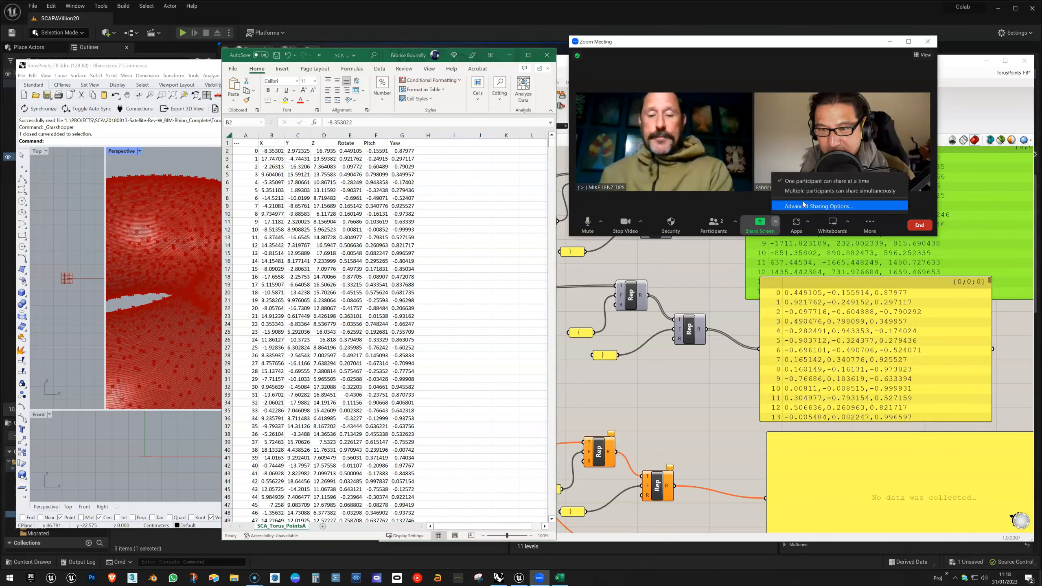
left_click(804, 190)
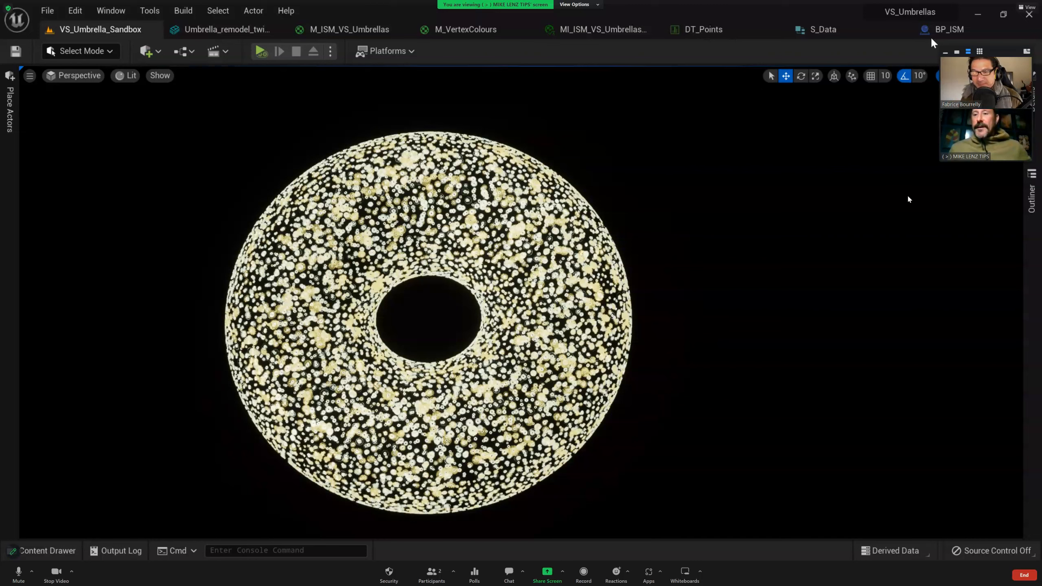
mouse_move(943, 143)
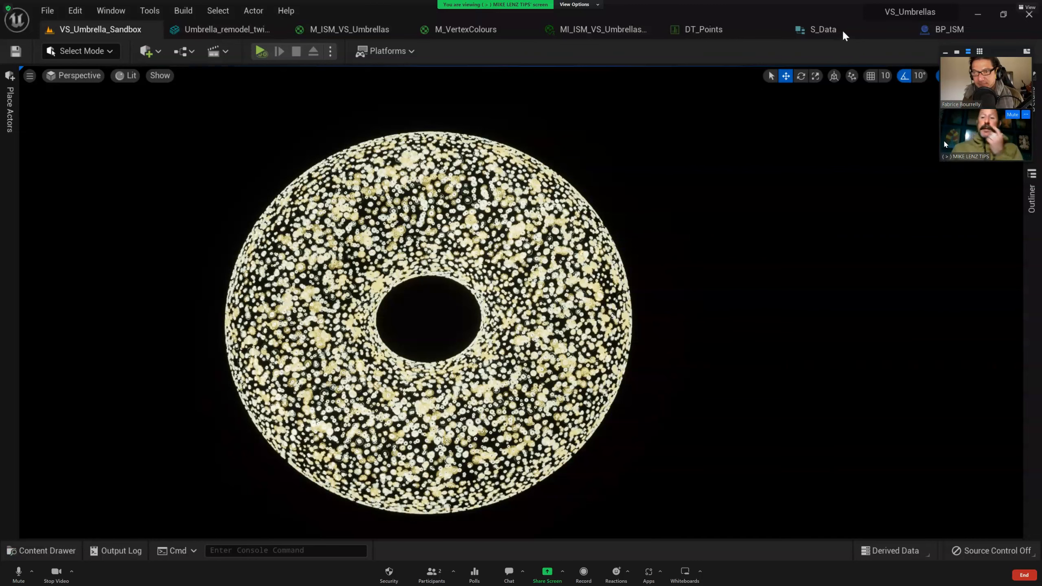
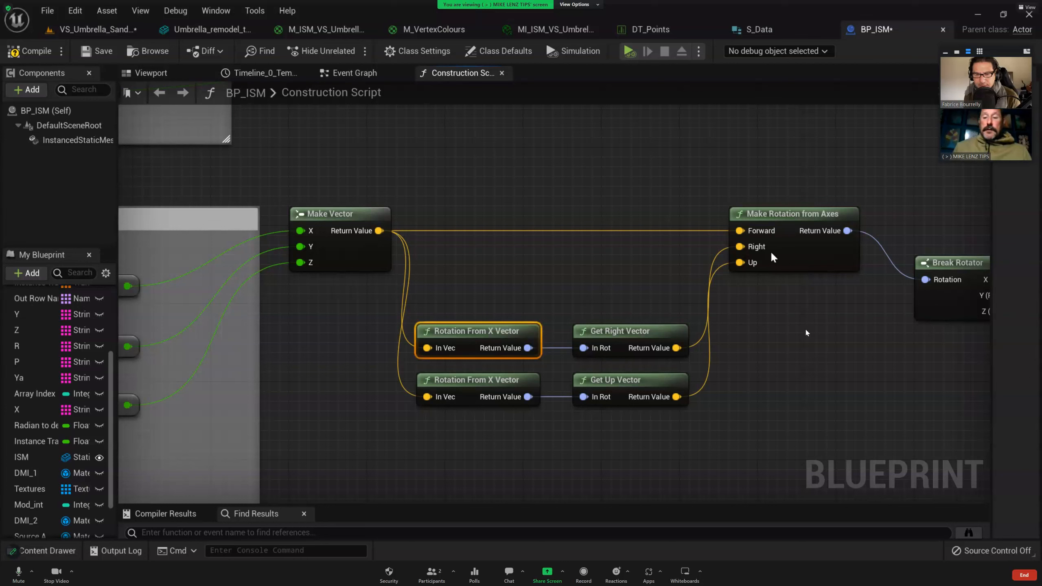
Step: Add a Get Right Vector node from Make Vector's return value and delete the Rotation From X Vector node linking them
left_click(570, 253)
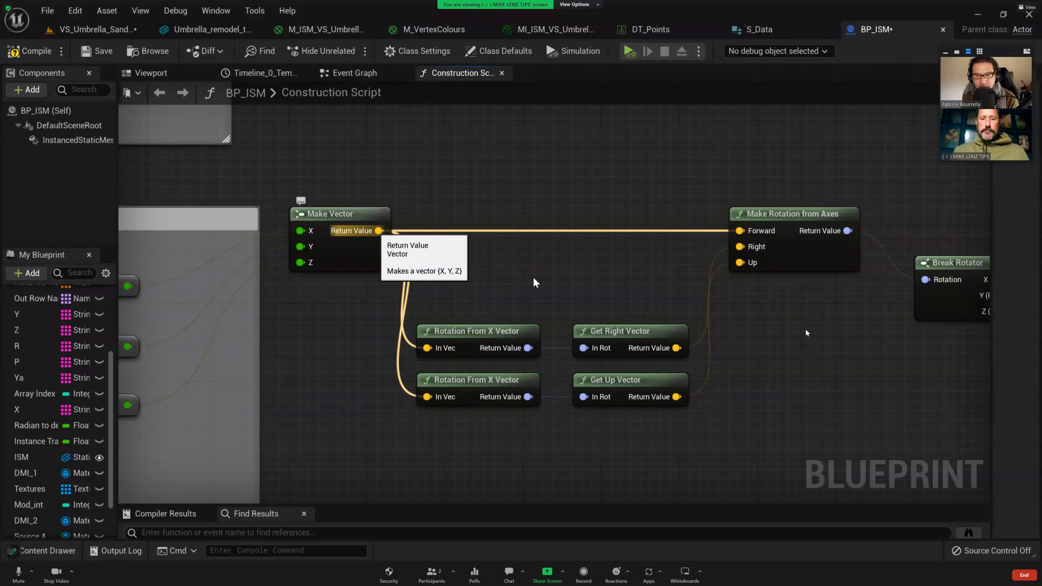
left_click_drag(379, 231, 529, 276)
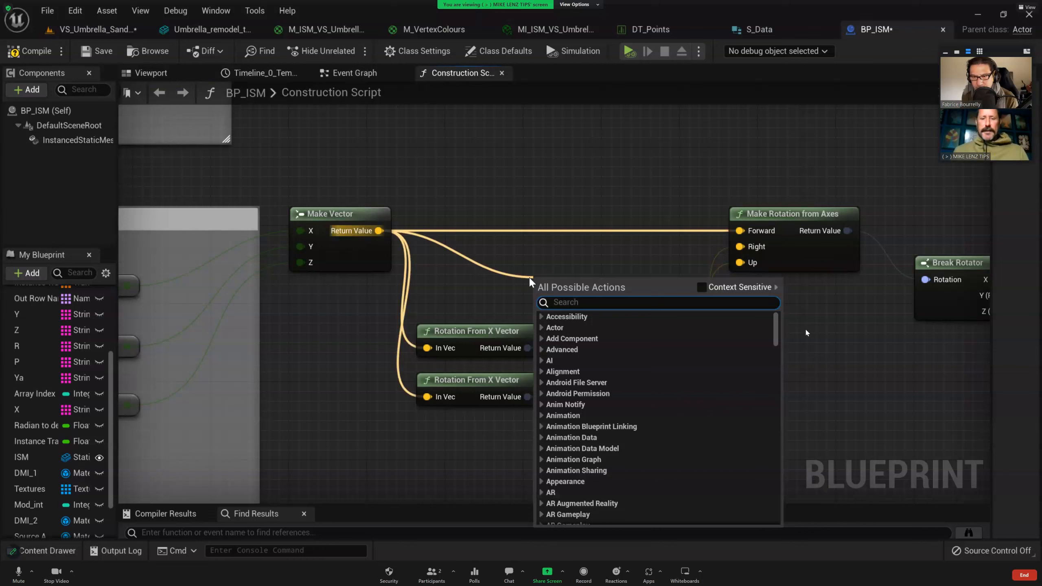
type("get right")
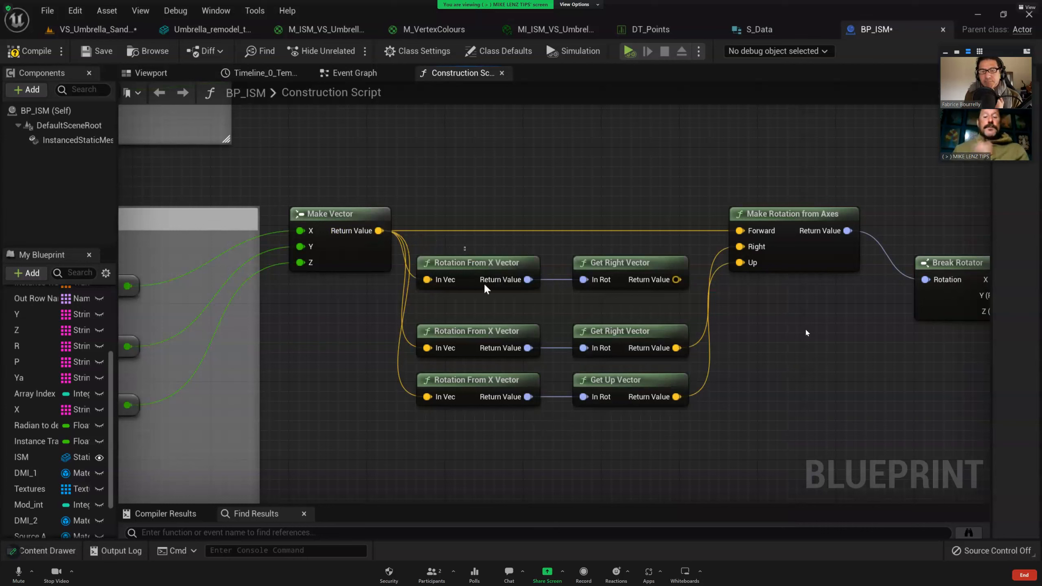
left_click(491, 263)
key("Delete")
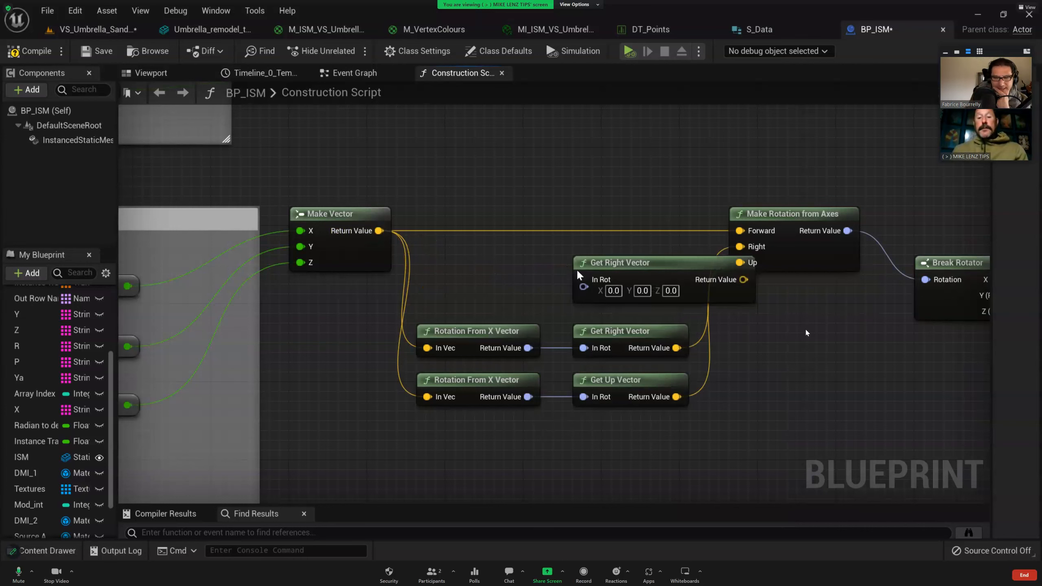
Step: Delete the unconnected Get Right Vector node and add a Get Forward Vector node above the Make Vector to Make Rotation from Axes wire
left_click(651, 266)
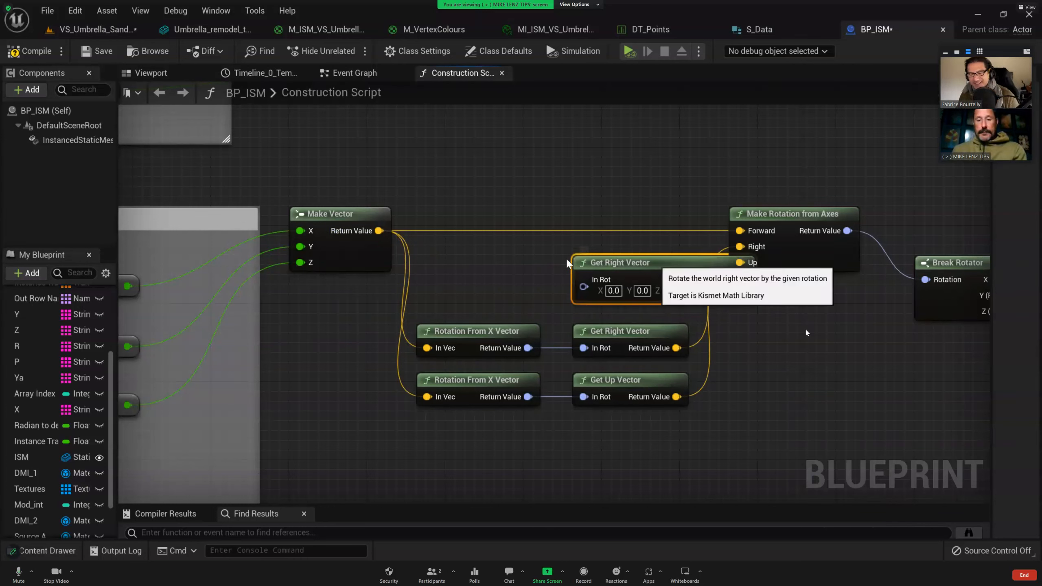
key("Delete")
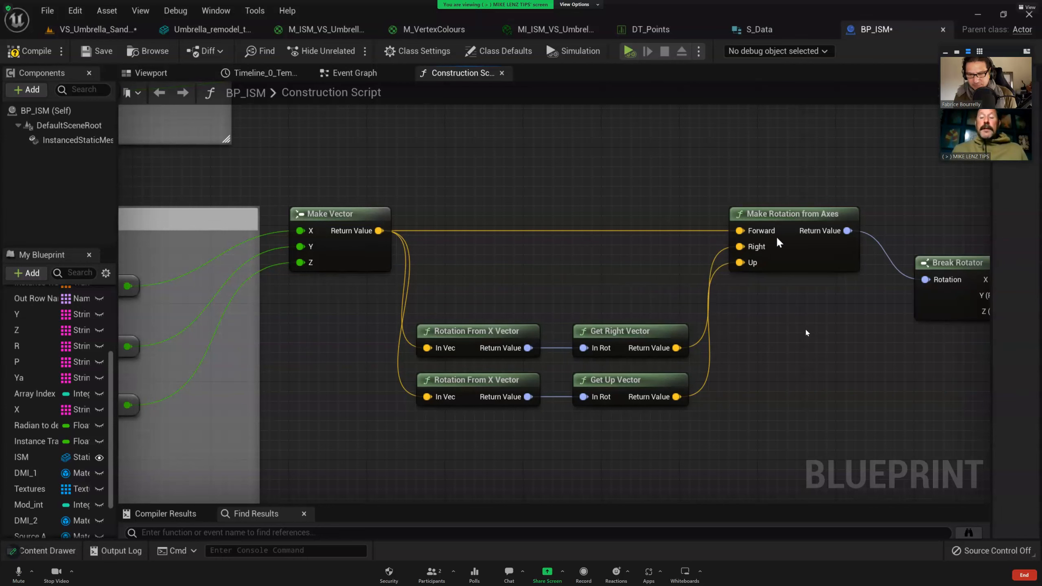
right_click_drag(599, 301, 521, 157)
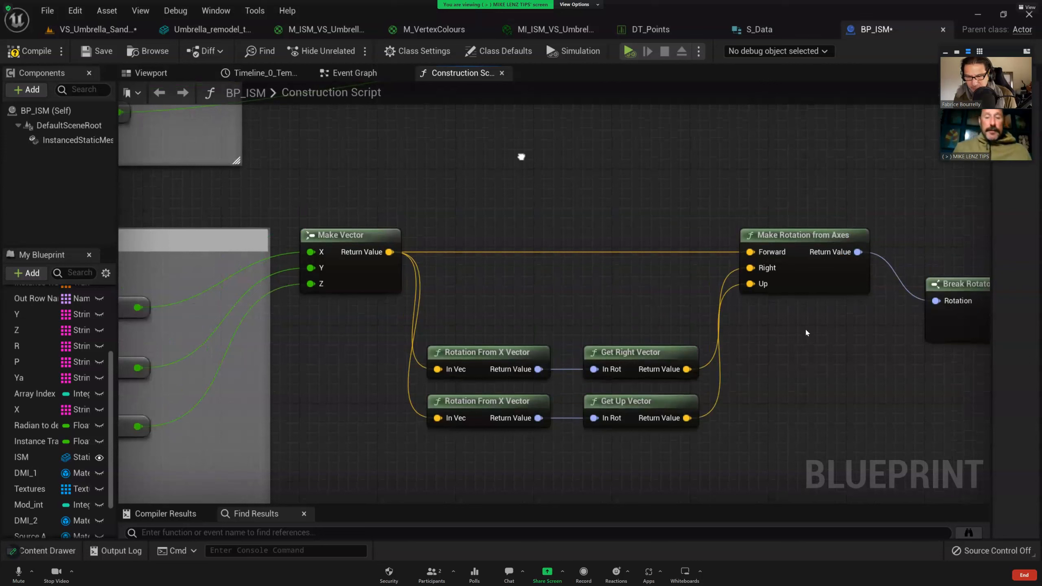
right_click(521, 157)
type("get for")
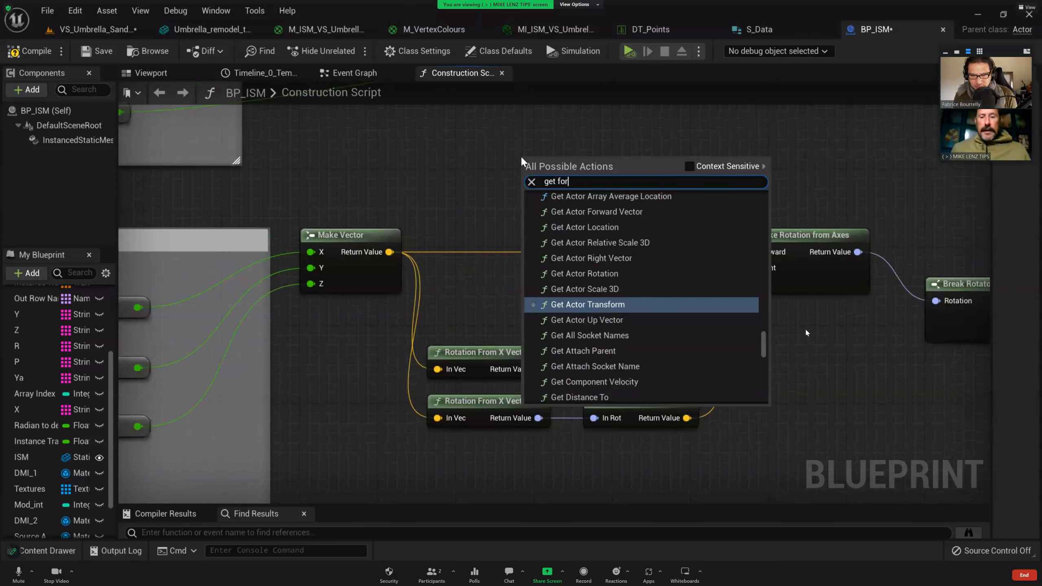
type("ward")
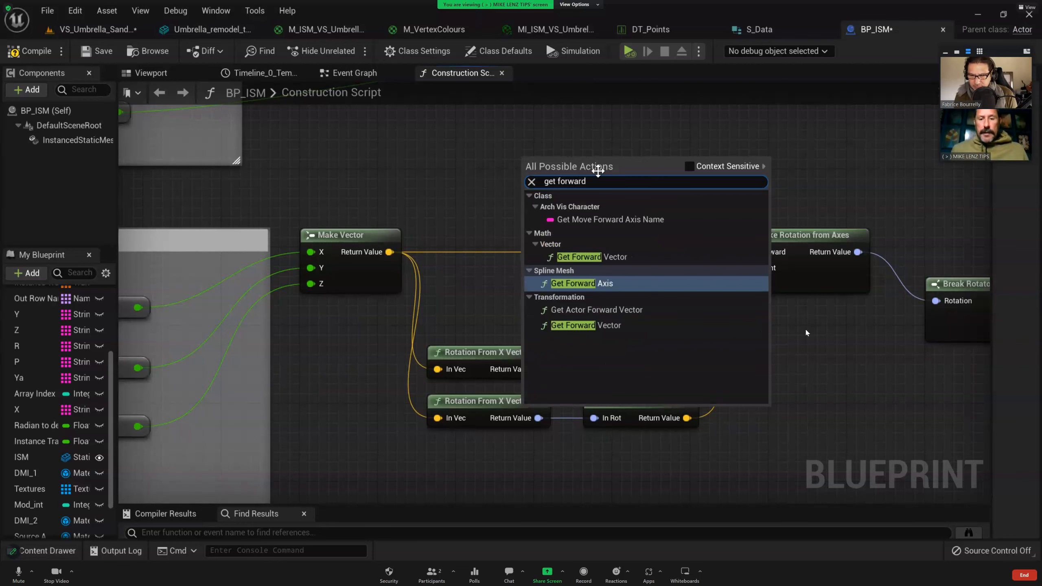
left_click(591, 256)
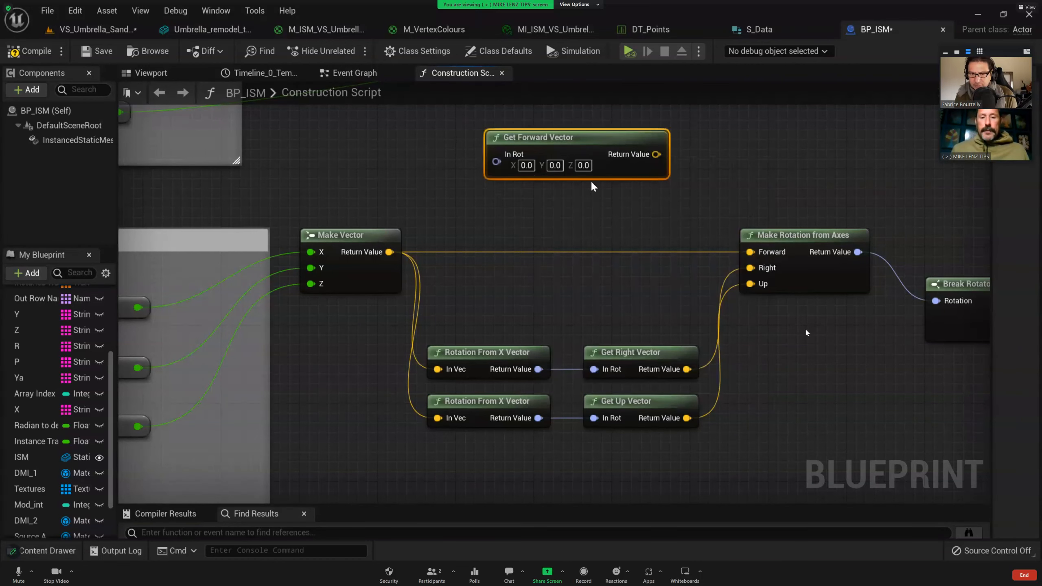
Step: Add an unconnected Get Right Vector node directly beneath the Get Forward Vector node
right_click(502, 199)
type("get right")
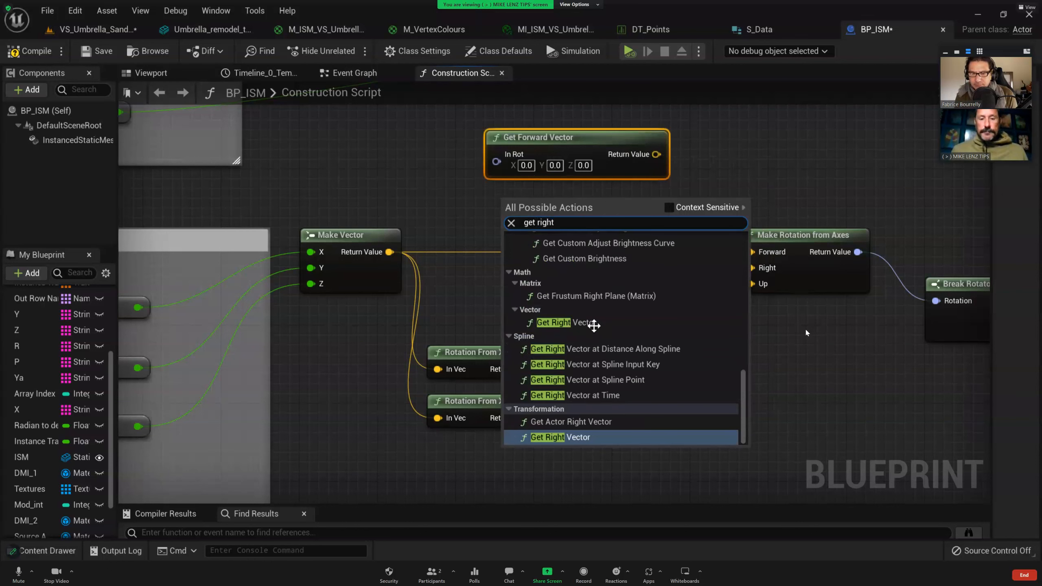
key("Return")
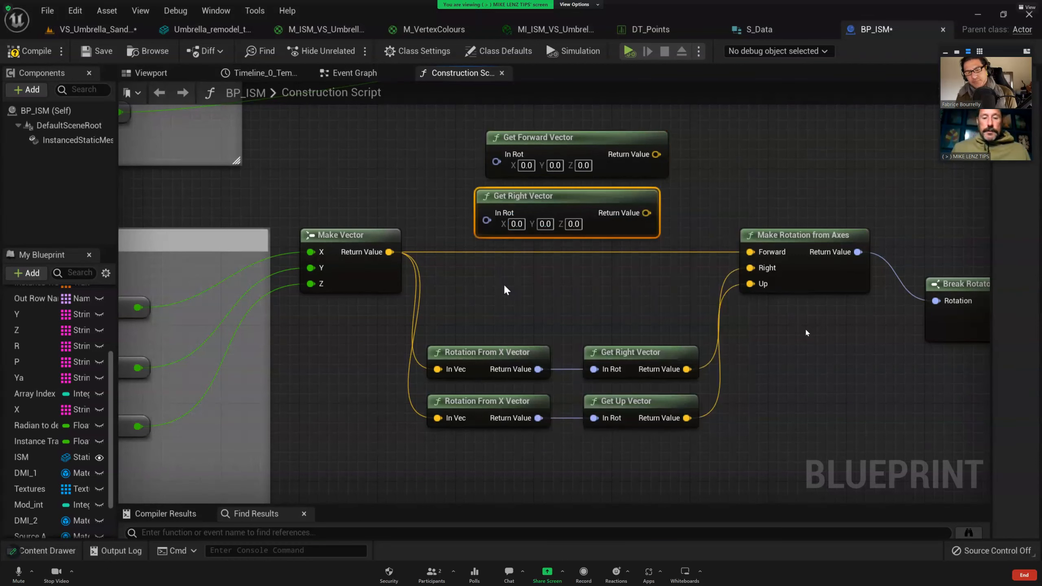
Step: Add an unconnected Get Up Vector node beneath the new Get Right Vector node
right_click(504, 288)
type("get up ")
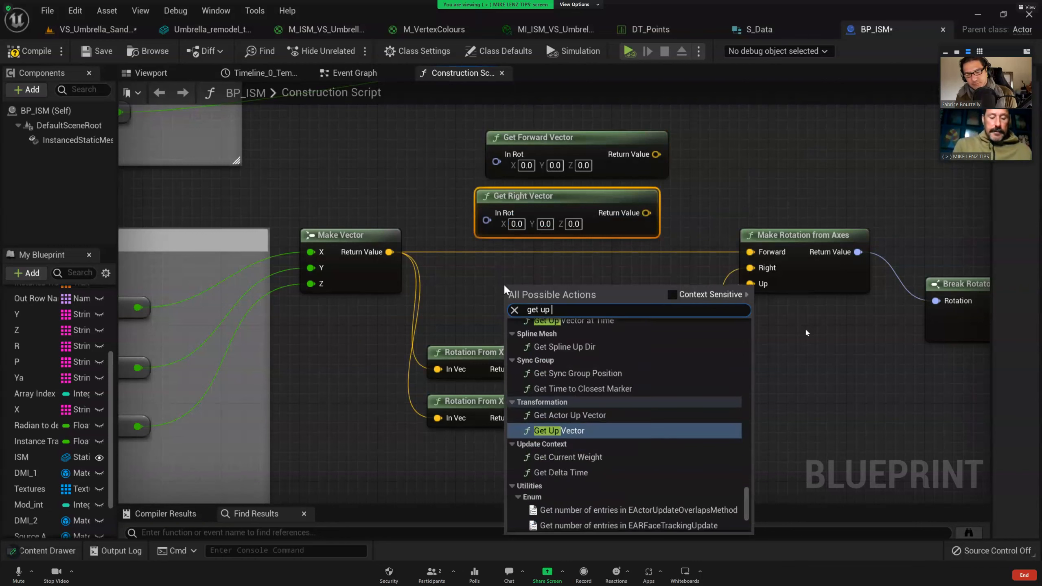
type("vector")
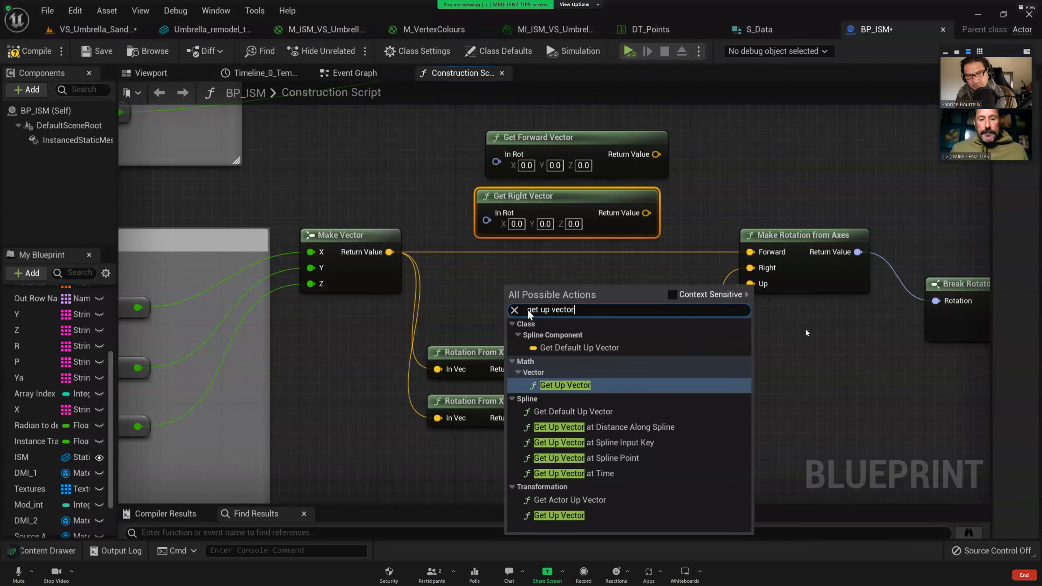
key("Return")
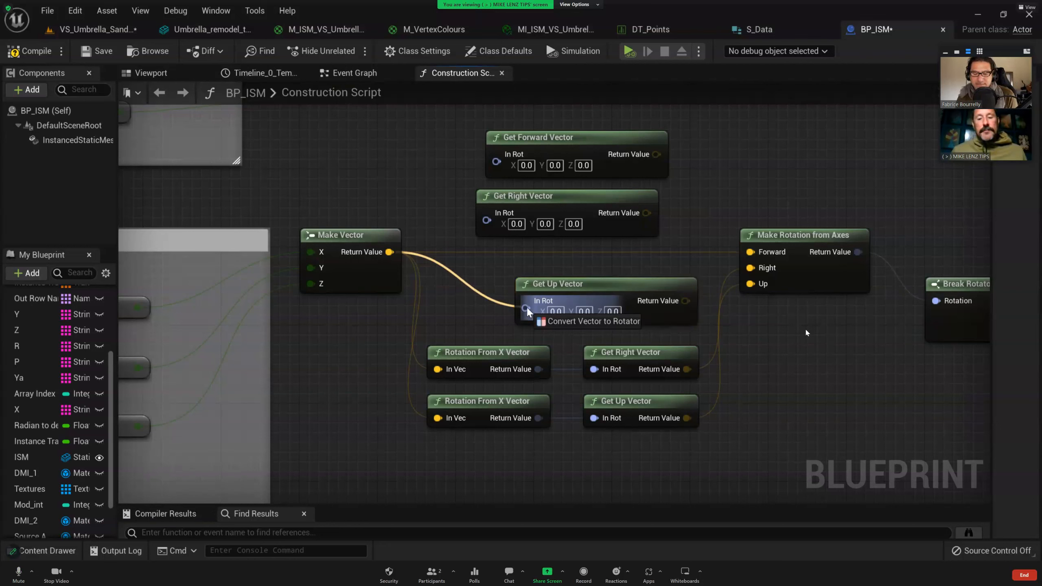
Step: Connect Make Vector's return value to the new Get Up Vector's In Rot, shift the conversion node aside, and delete both nodes
left_click_drag(526, 306, 526, 306)
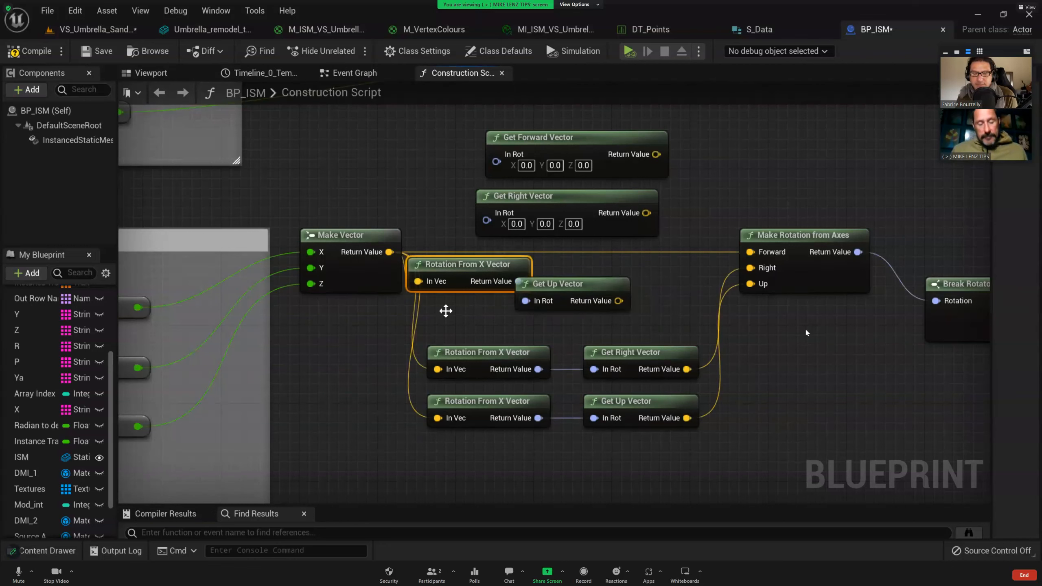
left_click_drag(518, 281, 493, 319)
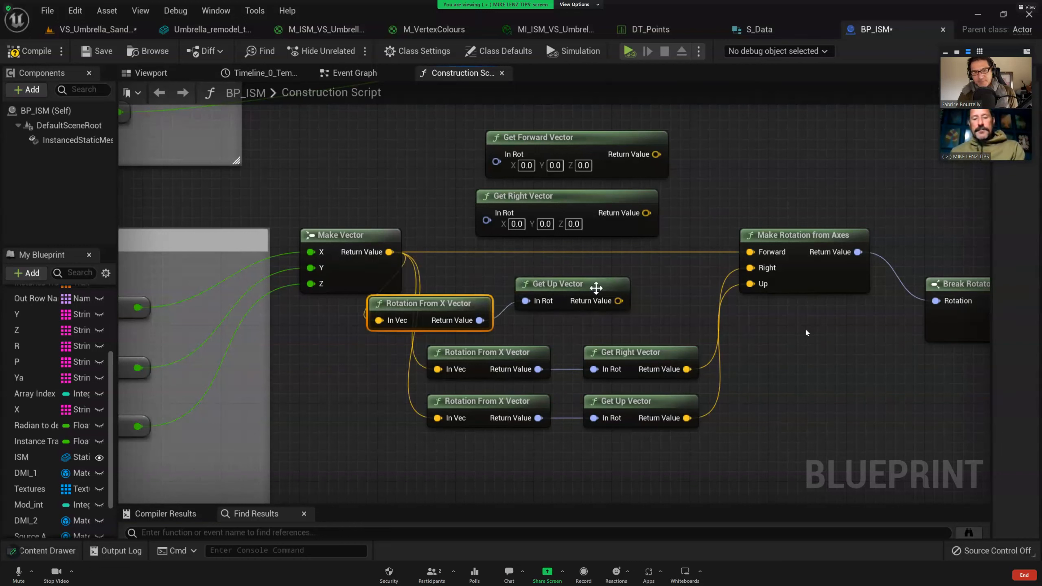
key("Delete")
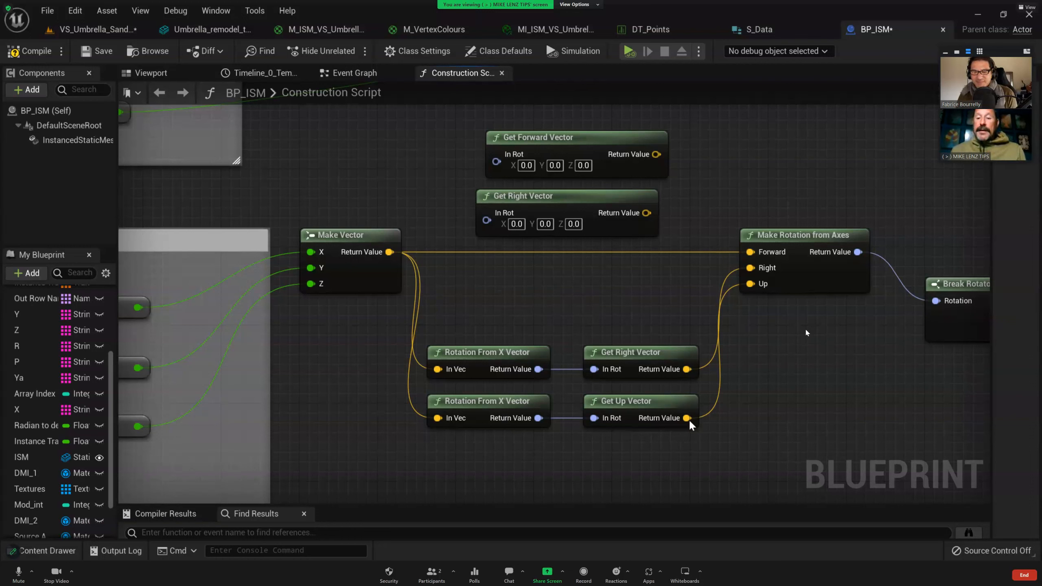
Step: Bring the 90.0 addition node closer beneath the pitch connection between Break Rotator and Make Rotator
left_click(796, 243)
right_click_drag(797, 242, 552, 289)
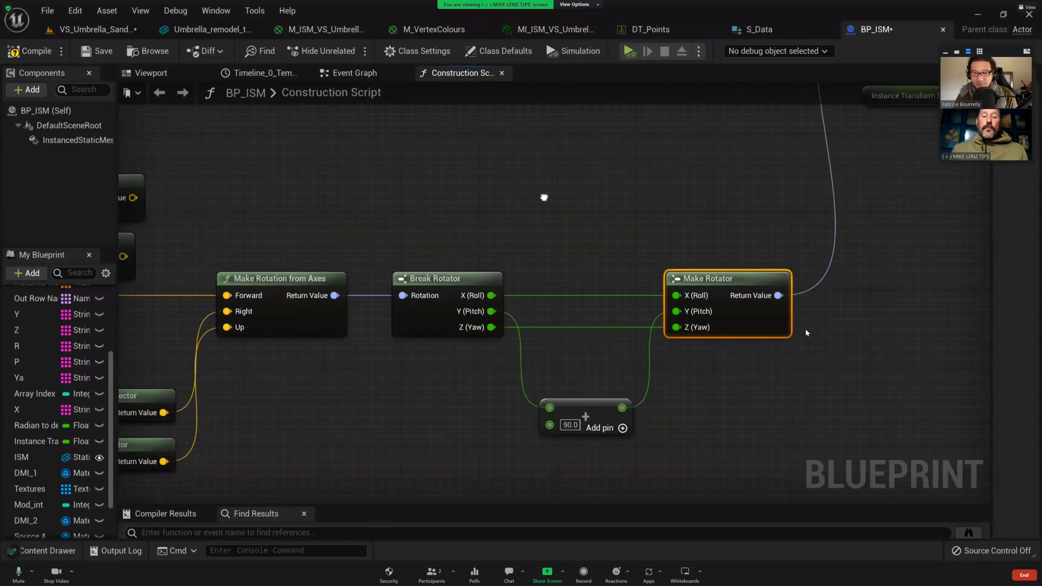
right_click_drag(544, 198, 609, 192)
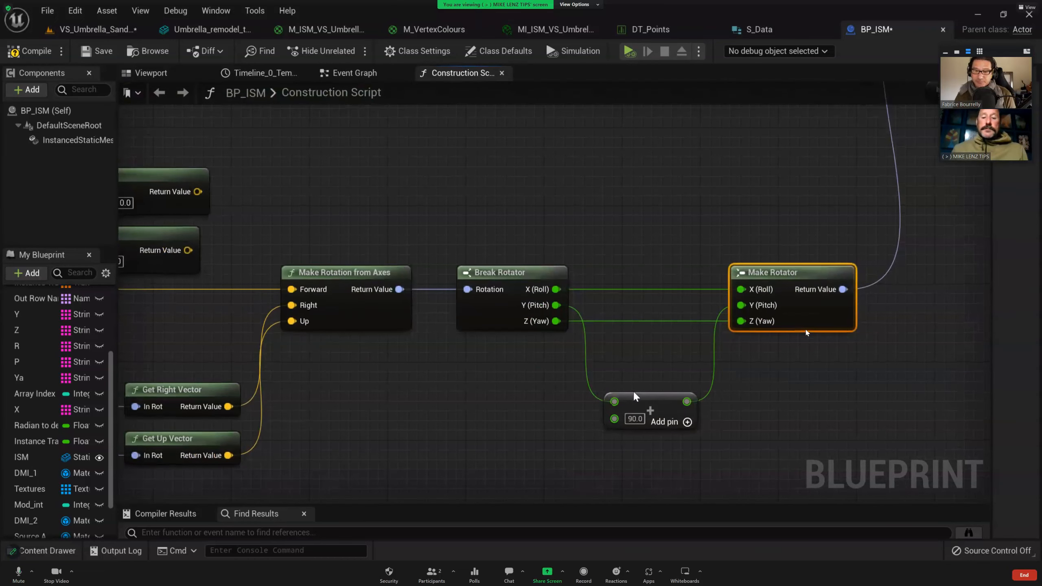
key("ctrl+z")
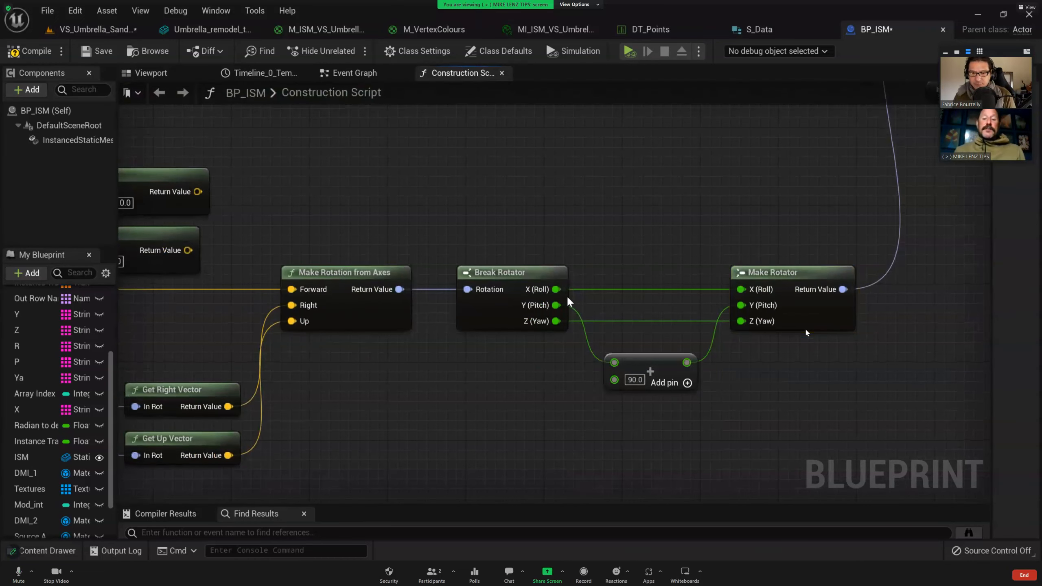
right_click_drag(674, 416, 630, 449)
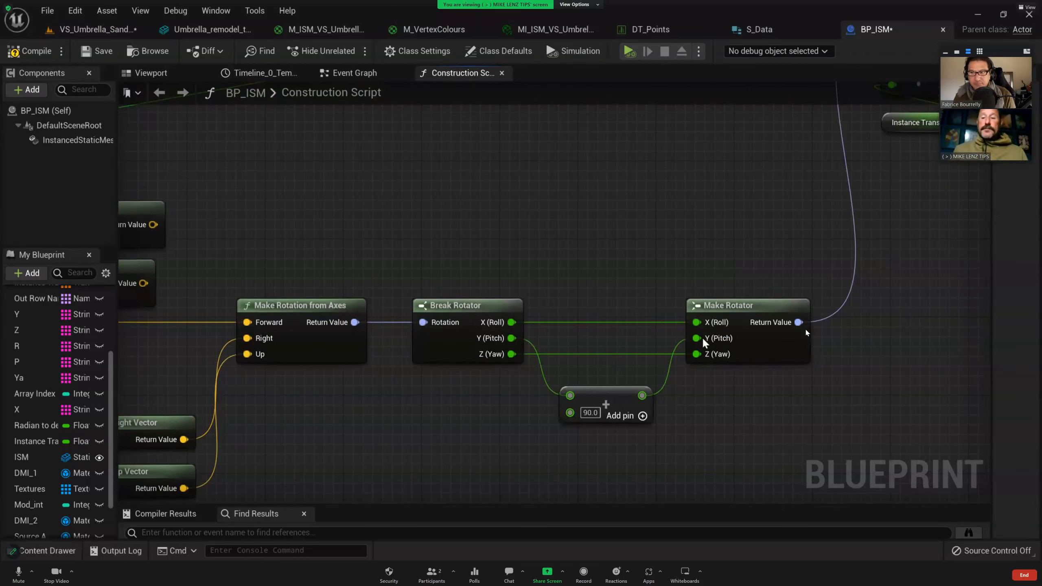
Step: Trace Make Rotator's output to Add Instance's Instance Transform Rotation input, and survey the Construction Script graph back to its start
right_click_drag(892, 164, 605, 460)
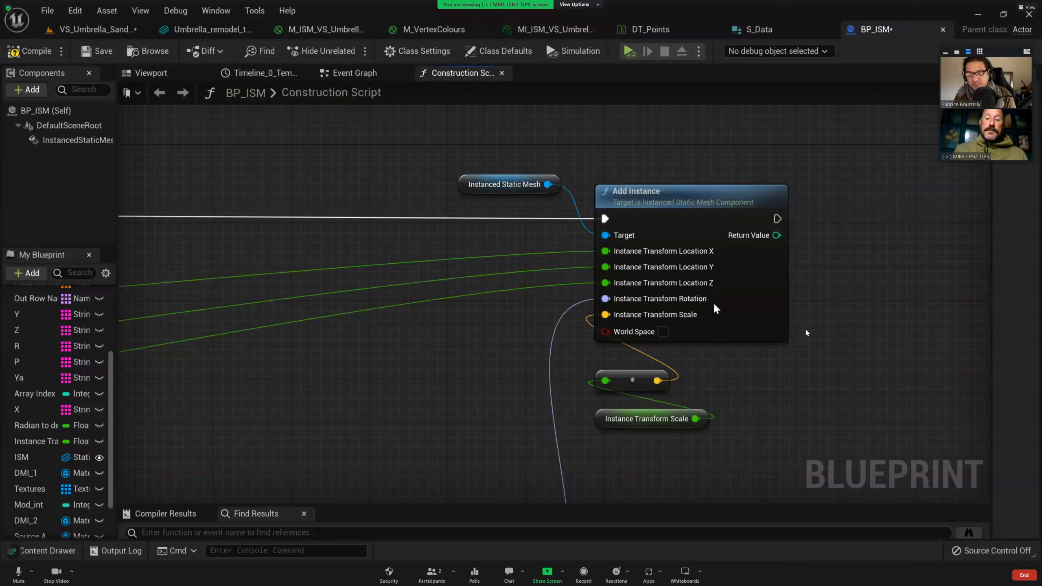
right_click_drag(714, 302, 654, 345)
scroll(651, 341, "down", 5)
right_click_drag(345, 424, 589, 309)
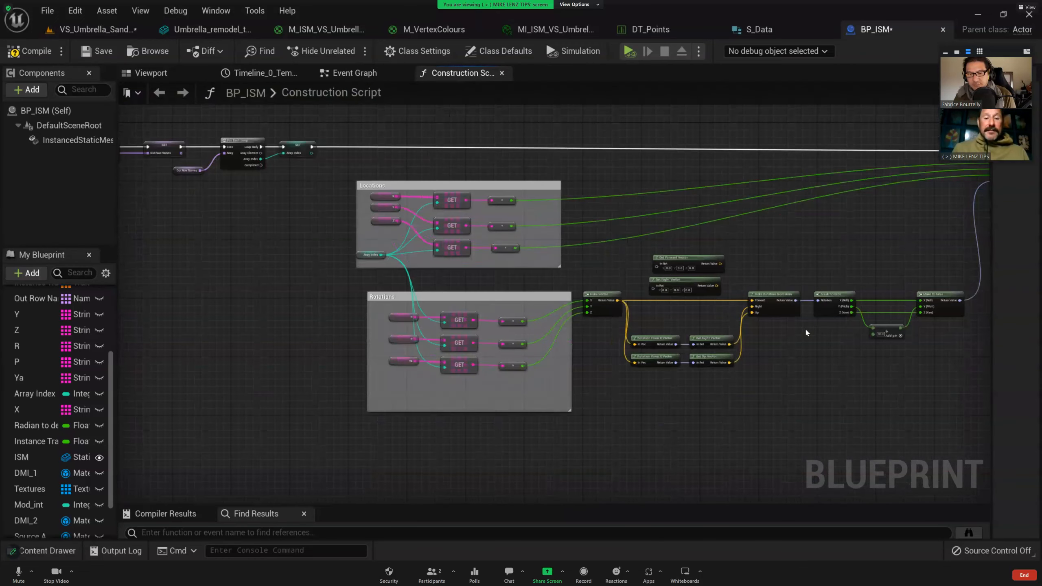
scroll(805, 333, "down", 3)
right_click_drag(628, 363, 674, 342)
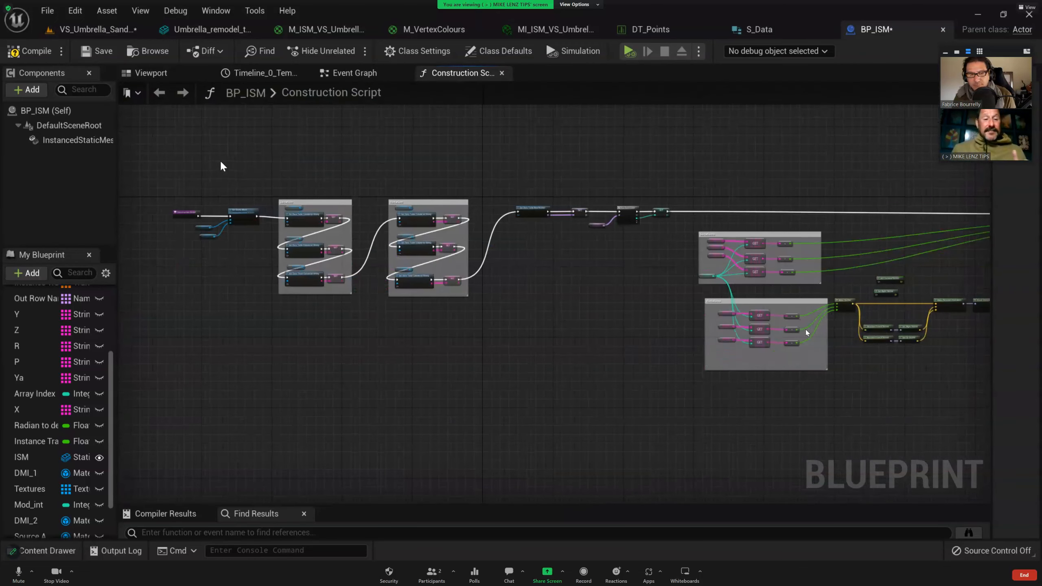
right_click_drag(630, 391, 602, 420)
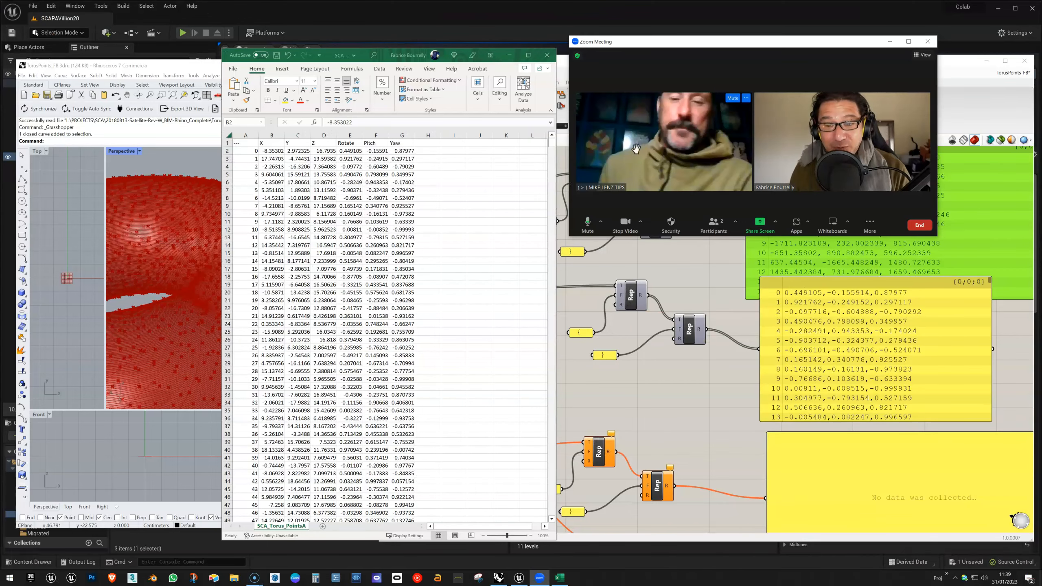
Step: Move the Zoom Meeting window away from the Grasshopper data panels so that it overlaps the spreadsheet's upper rows
left_click_drag(708, 118, 457, 104)
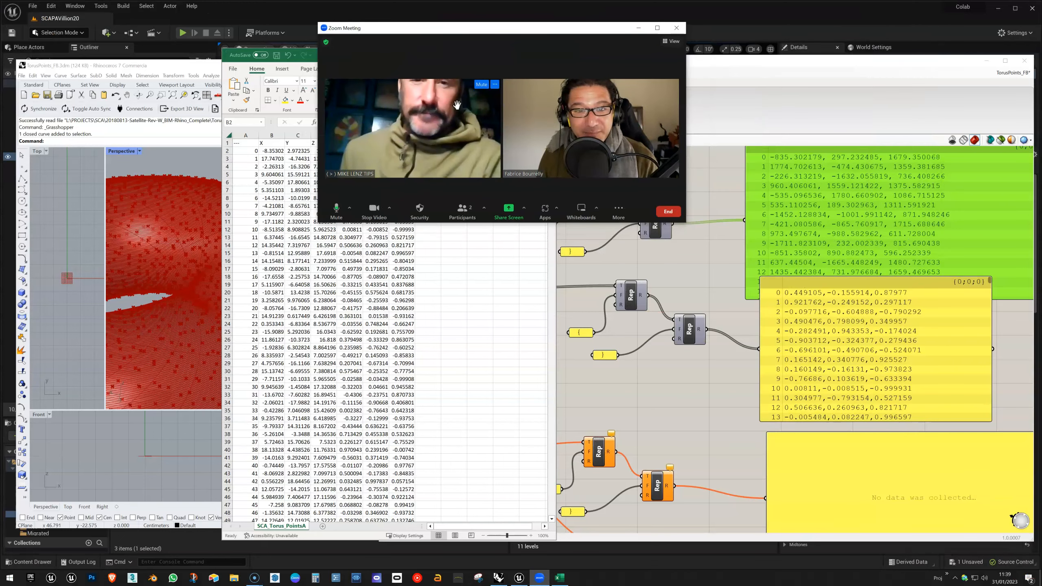